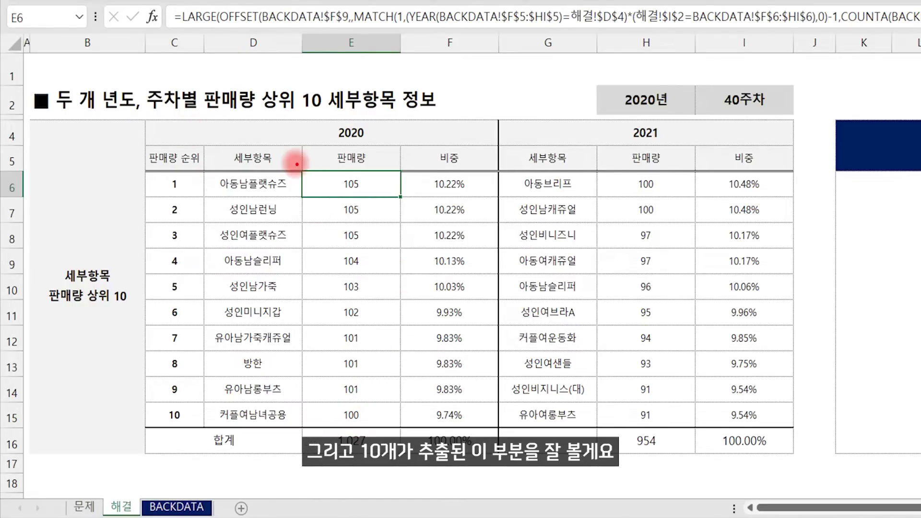
- Examine the tied sales values and item names, the 2020 share formula and the growth rate on the 해결 sheet
mouse_move(371, 185)
left_mouse_down()
mouse_move(380, 189)
mouse_move(375, 230)
left_mouse_up()
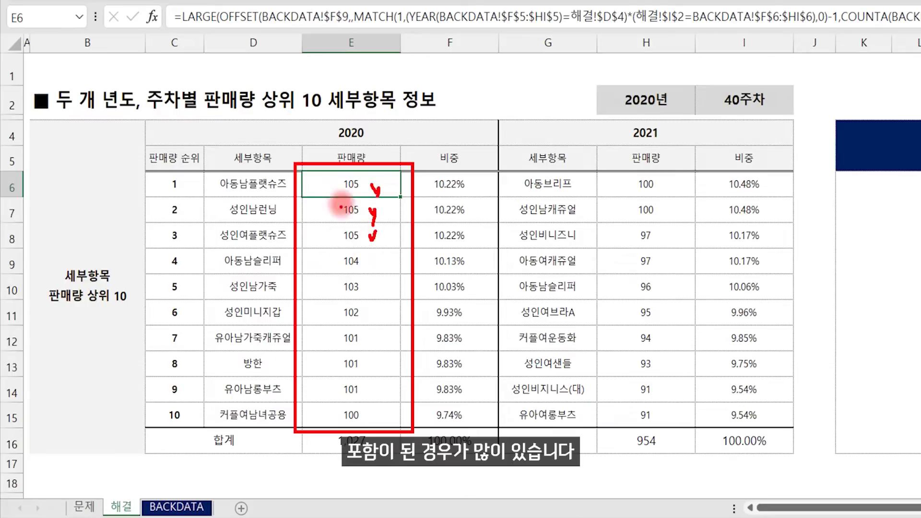
left_click_drag(309, 181, 318, 251)
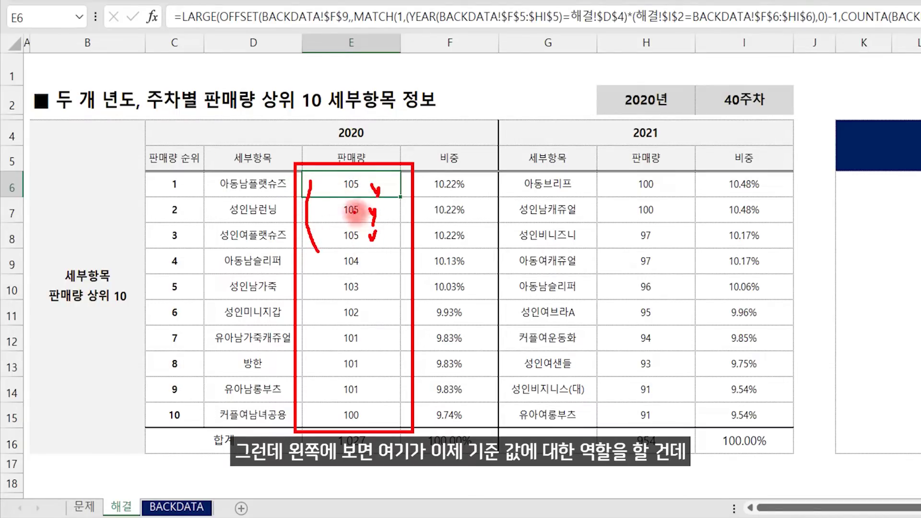
mouse_move(284, 188)
left_mouse_down()
mouse_move(271, 158)
mouse_move(290, 199)
mouse_move(288, 225)
mouse_move(291, 218)
mouse_move(210, 246)
mouse_move(288, 225)
mouse_move(292, 239)
left_mouse_up()
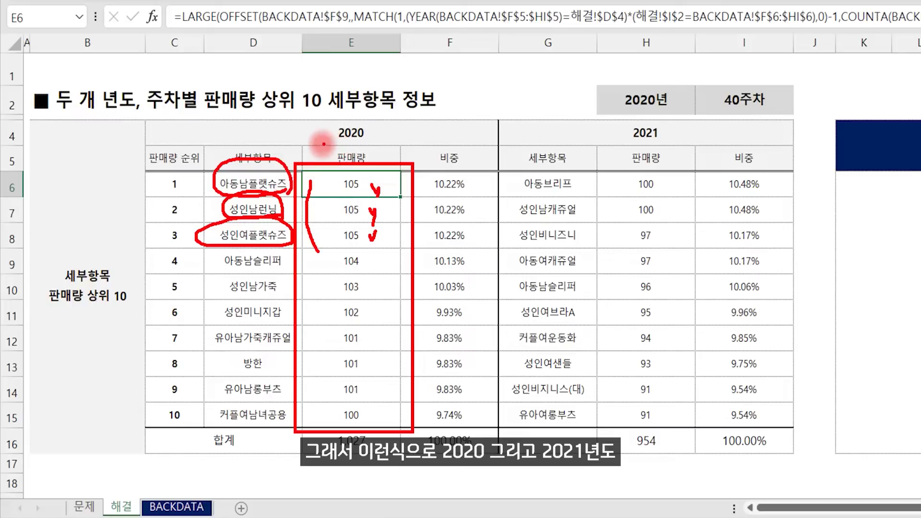
left_click_drag(322, 144, 359, 144)
left_click_drag(620, 146, 677, 147)
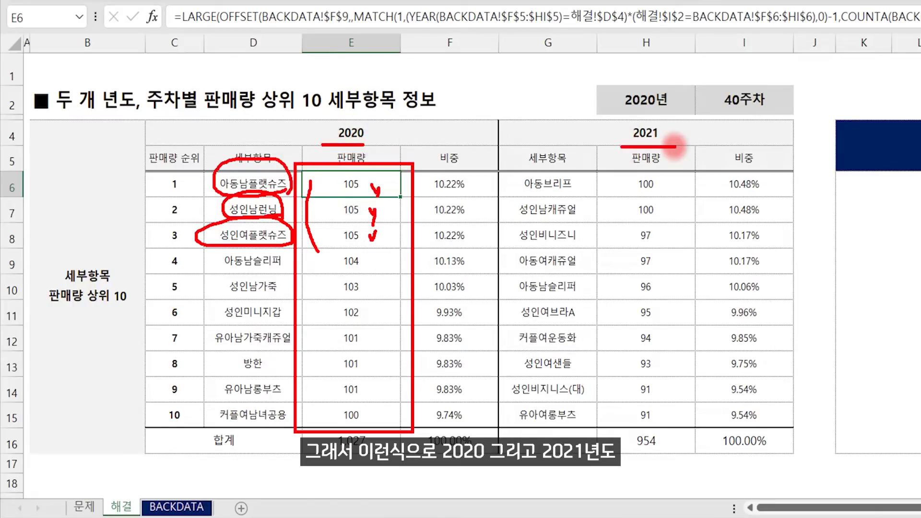
left_click_drag(646, 61, 665, 56)
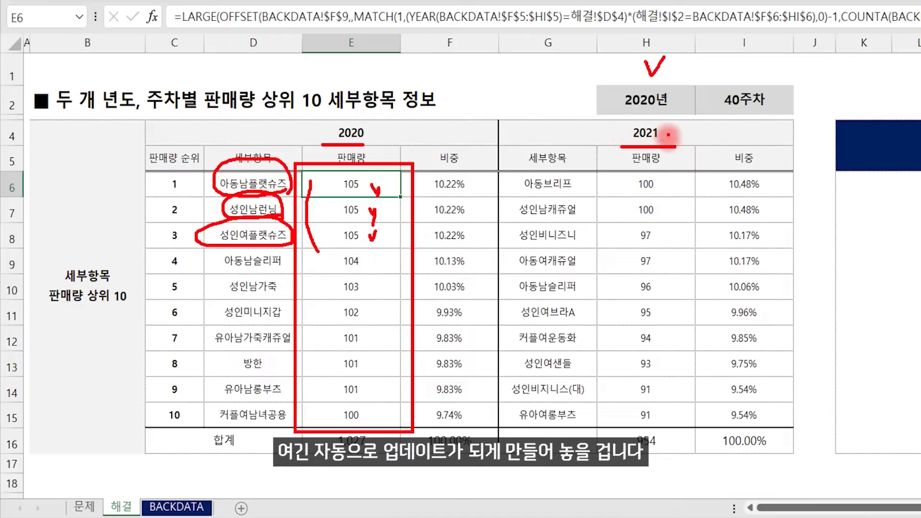
key("Escape")
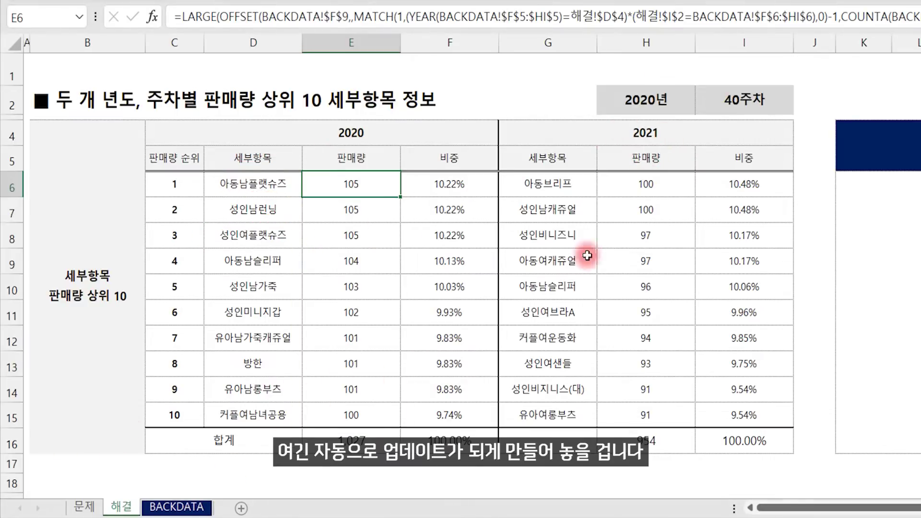
left_click(459, 184)
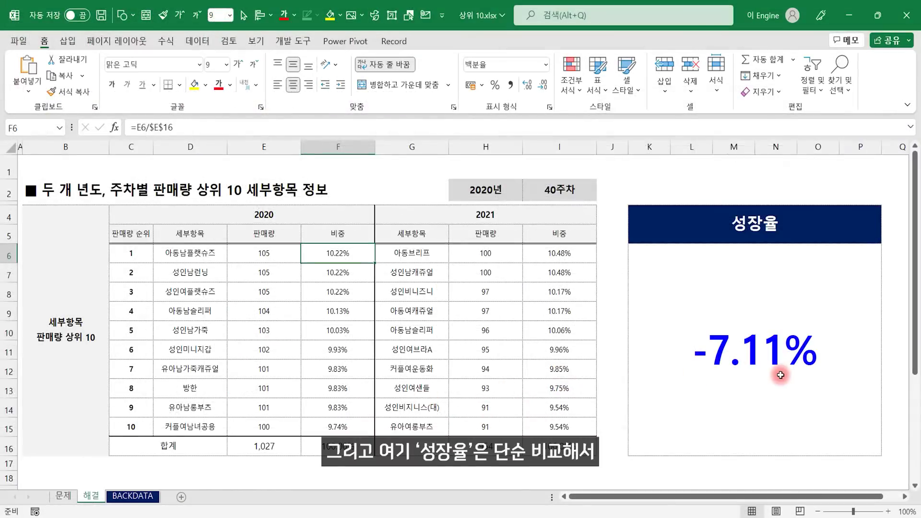
left_click(781, 376)
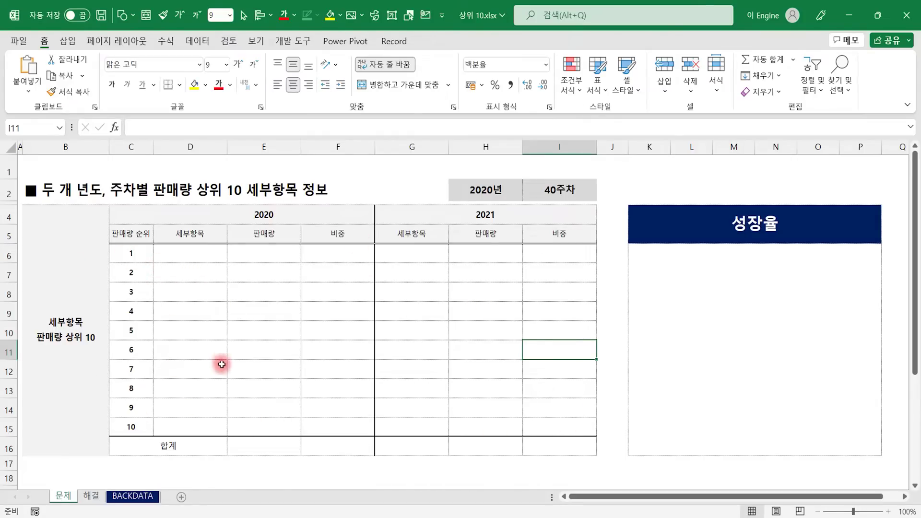
- Examine the week headers, totals and full 세부항목 list on the BACKDATA sheet, and return to the 문제 sheet
left_click(129, 496)
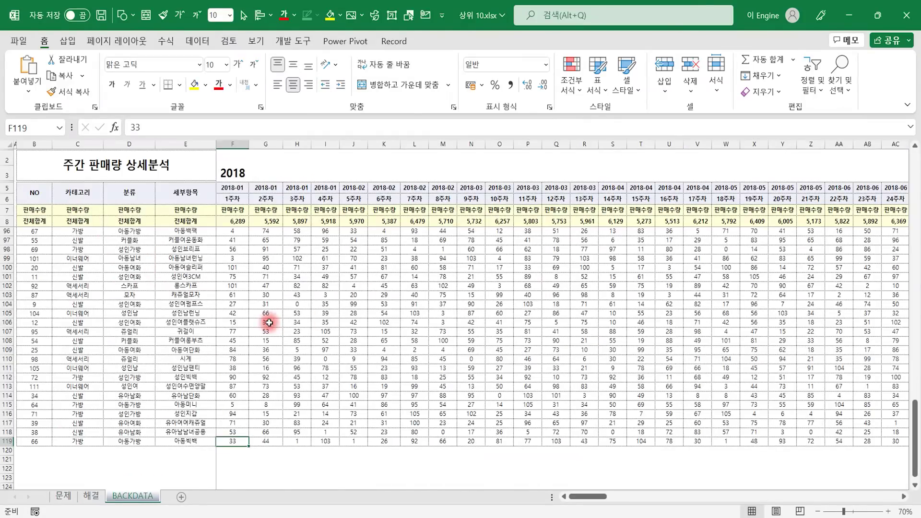
key("ctrl+shift+Up")
left_click(331, 260)
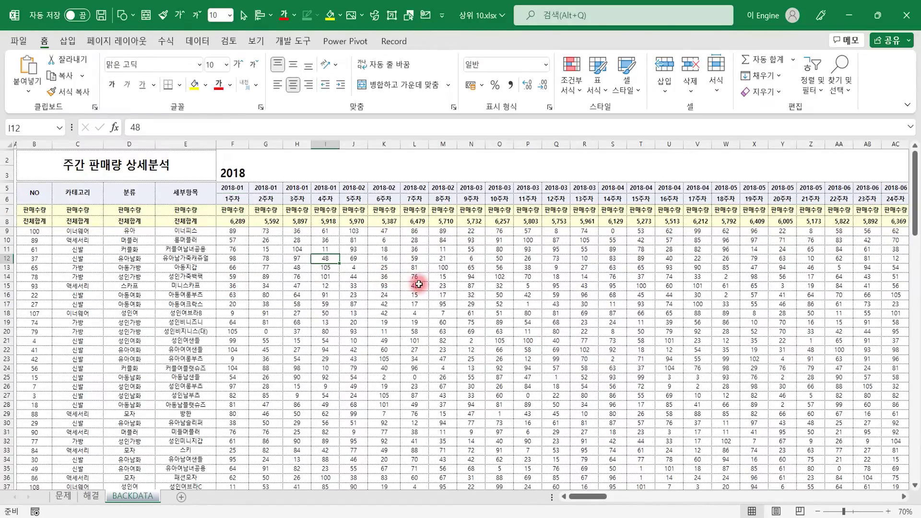
left_click(266, 277)
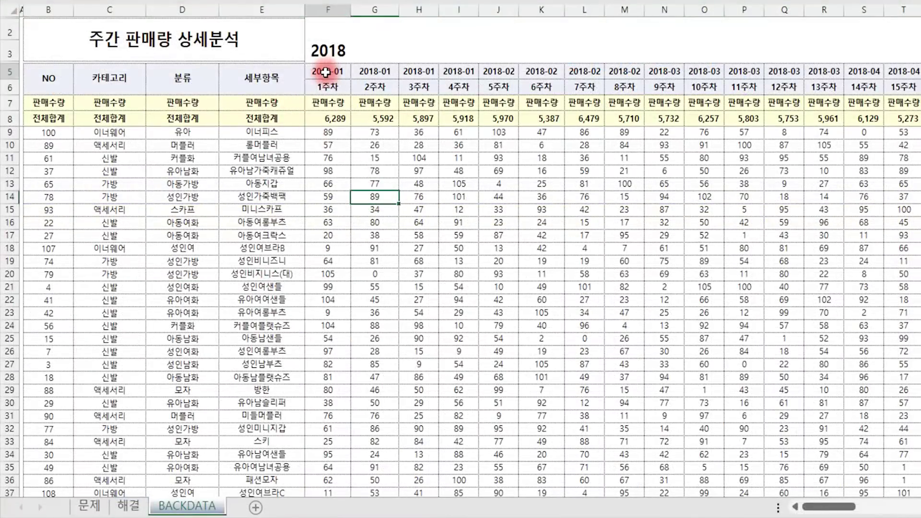
left_click(325, 72)
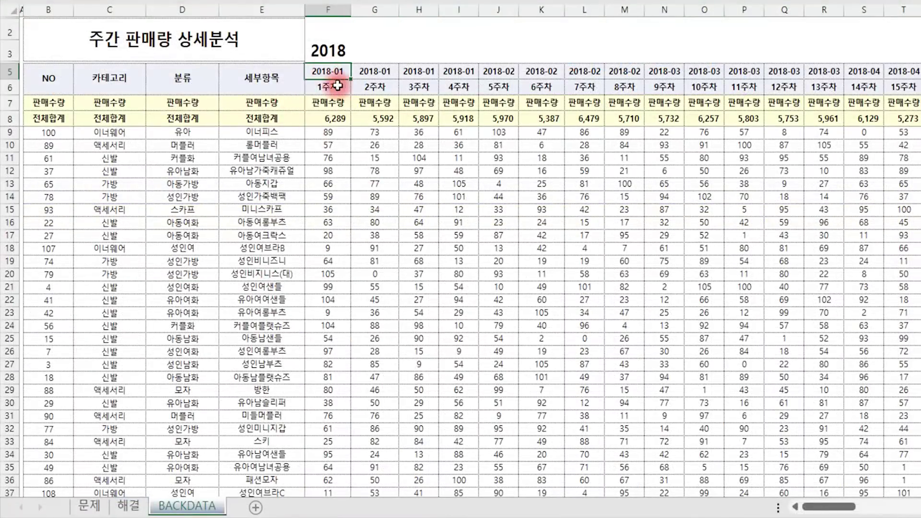
left_click(331, 119)
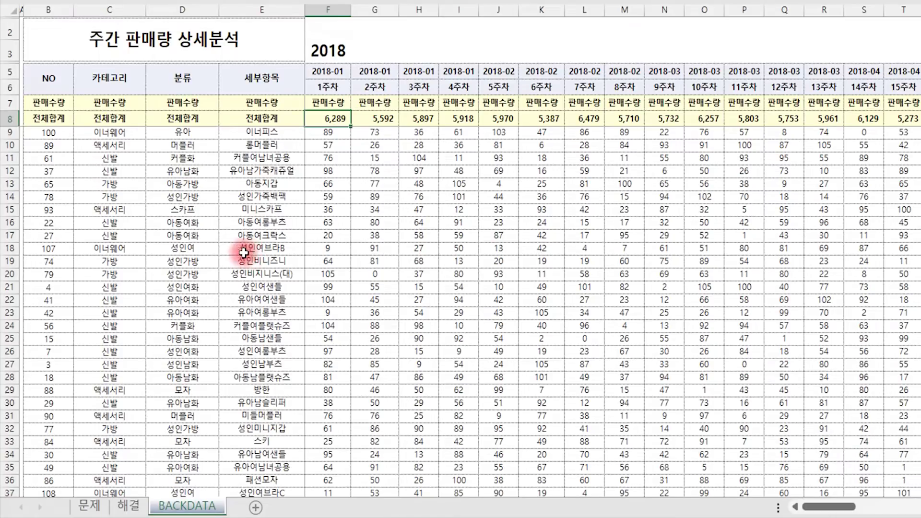
left_click(271, 5)
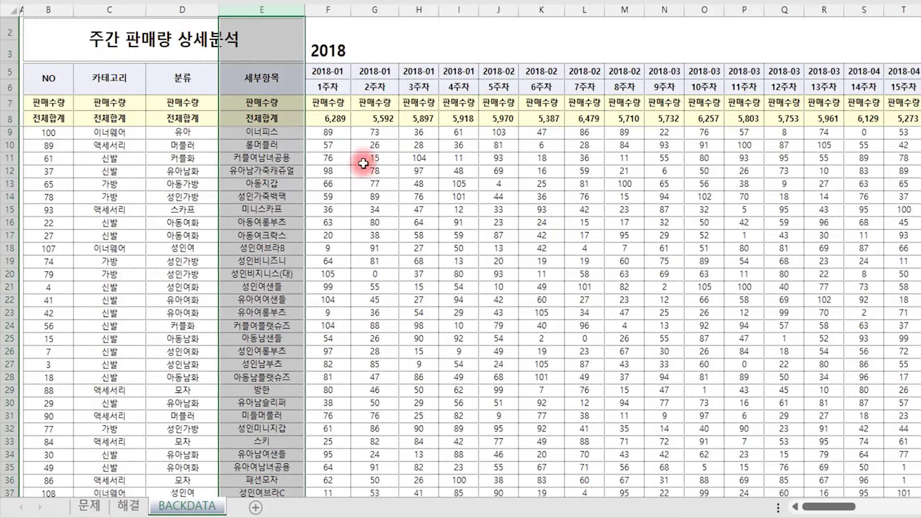
left_click(274, 138)
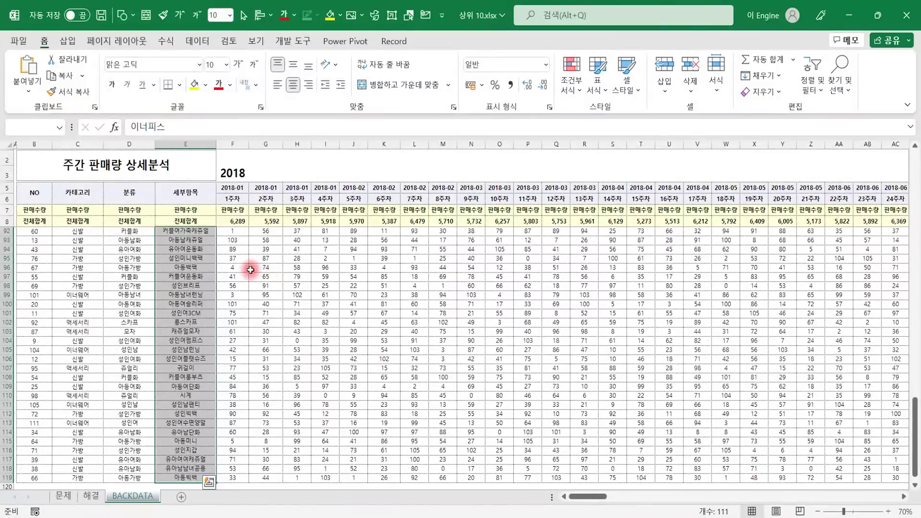
scroll(258, 274, "down", 20)
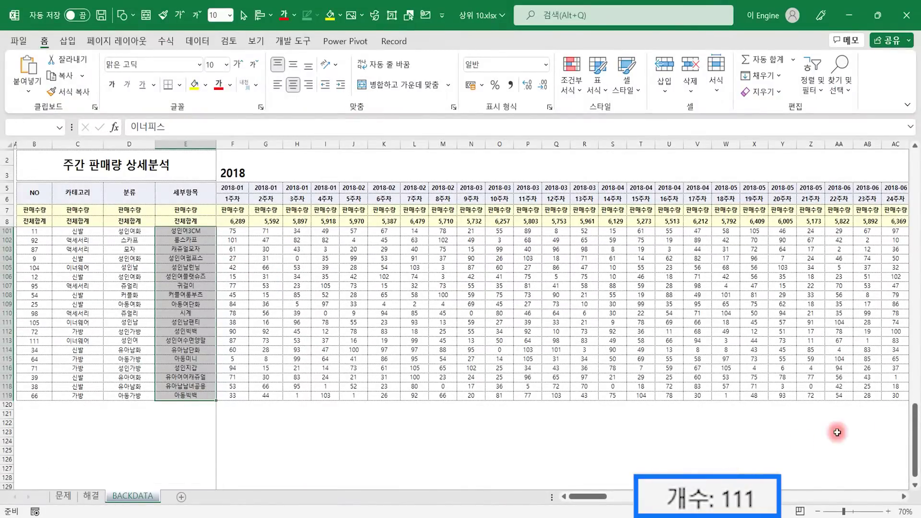
left_click_drag(914, 440, 915, 158)
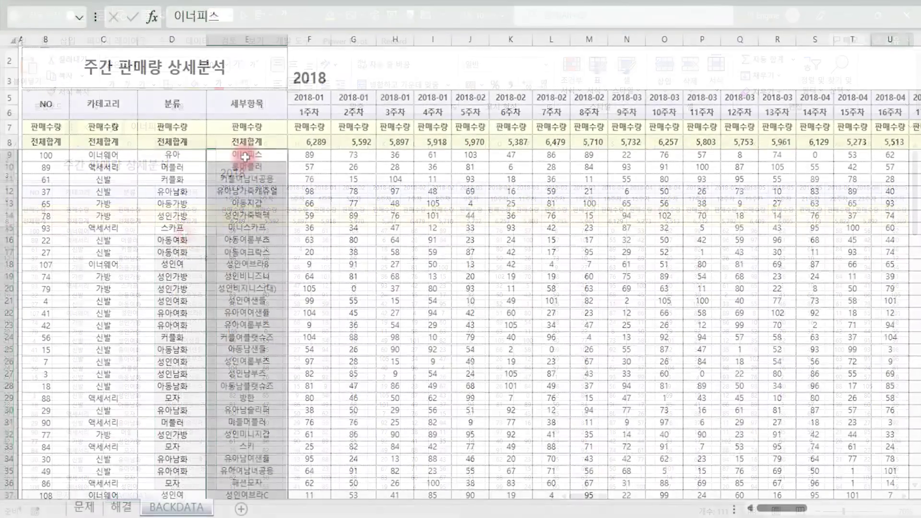
left_click(185, 231)
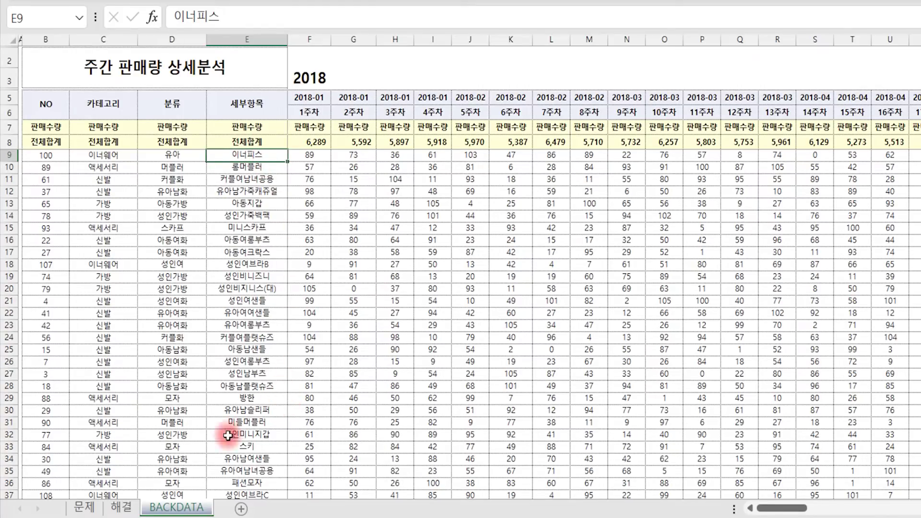
left_click(85, 508)
left_click(360, 182)
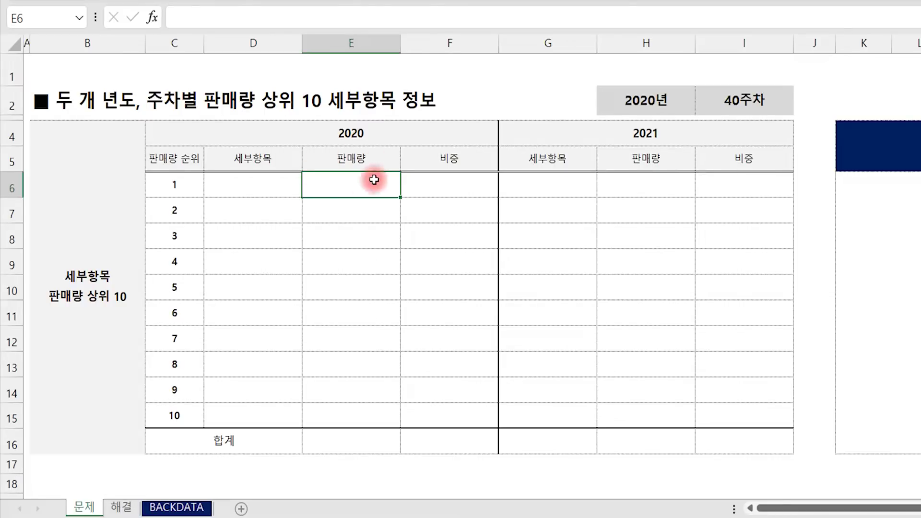
type("=")
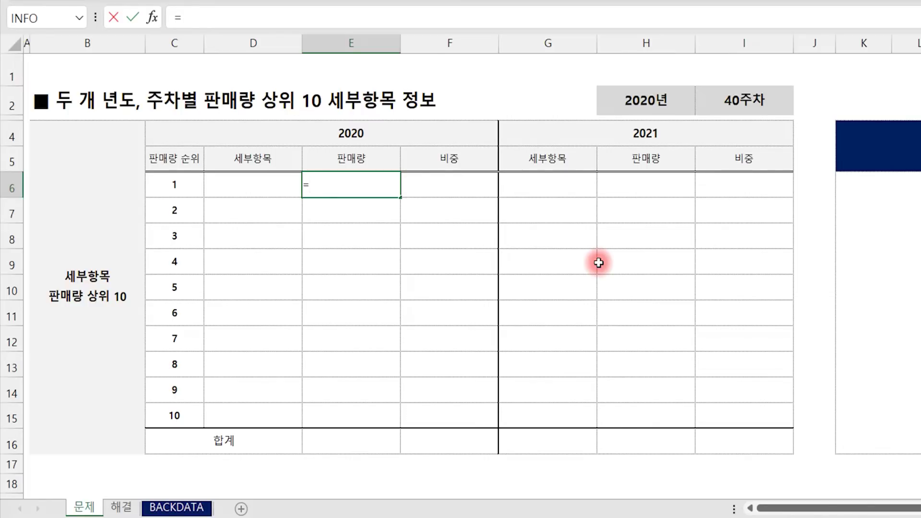
type("lar")
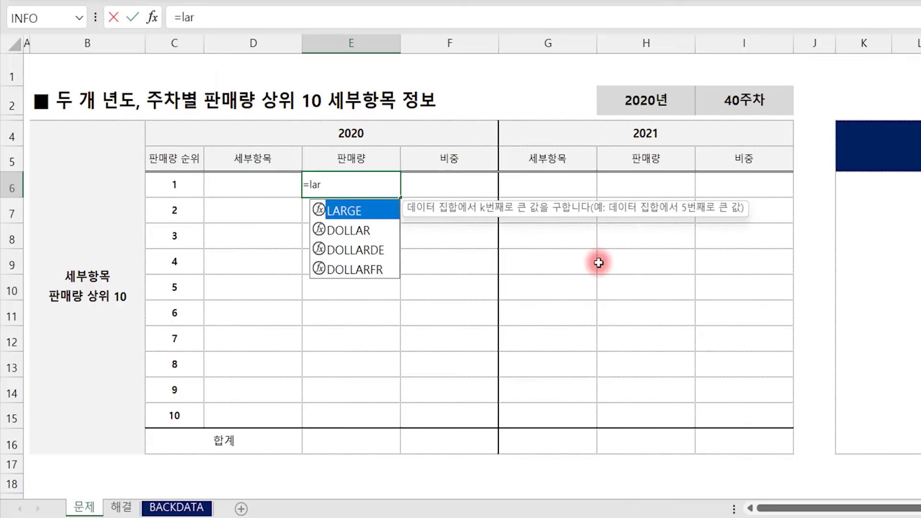
type("ge(")
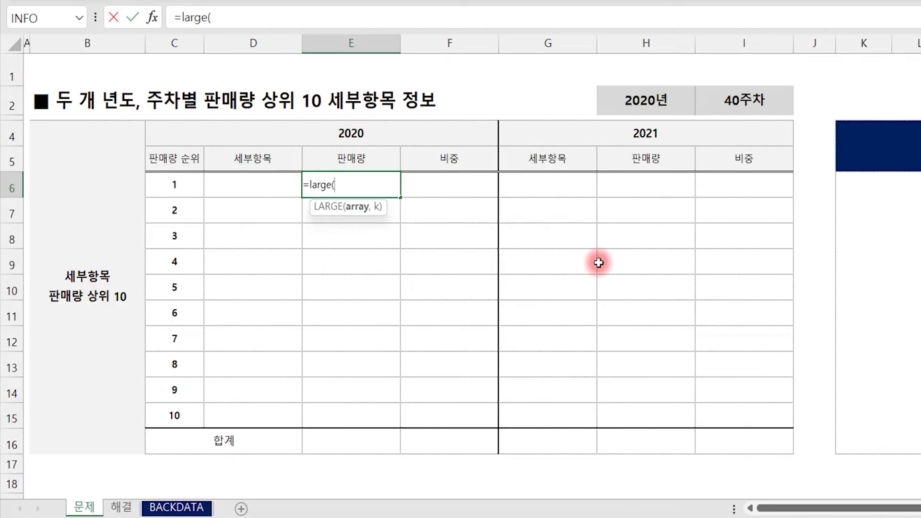
key("Escape")
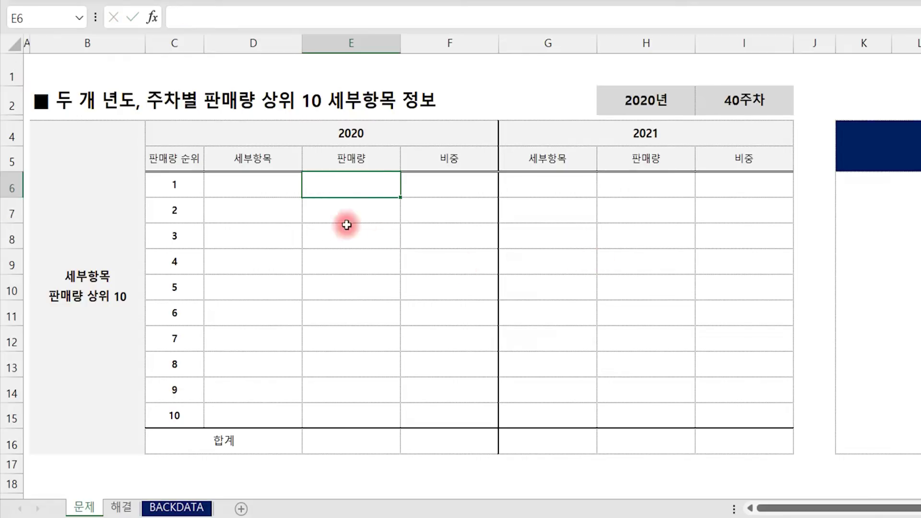
- Inspect the formulas behind the 2020 and 2021 year headings in D4 and G4 without changing them
left_click(358, 132)
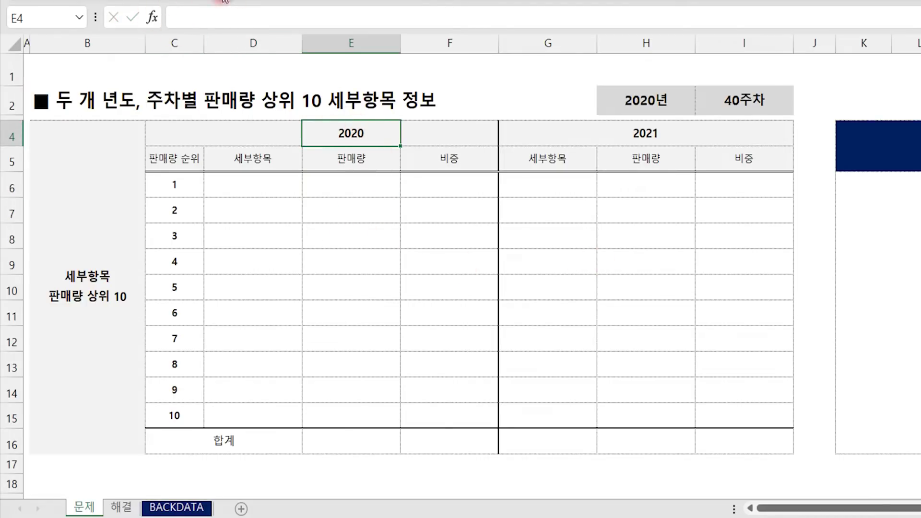
left_click(259, 129)
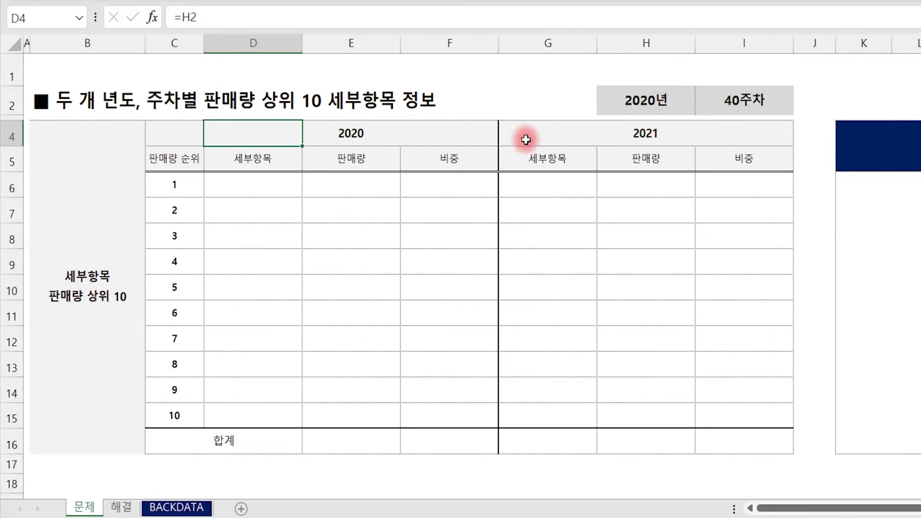
left_click(541, 133)
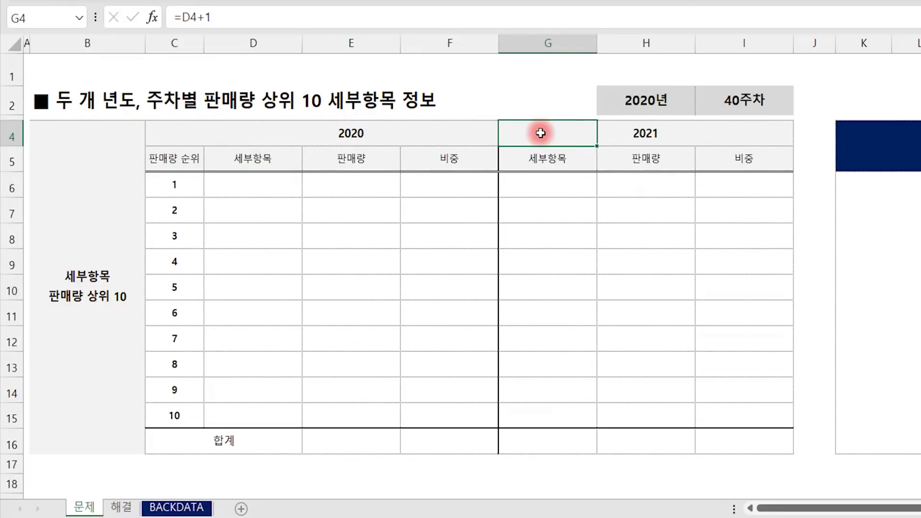
double_click(541, 133)
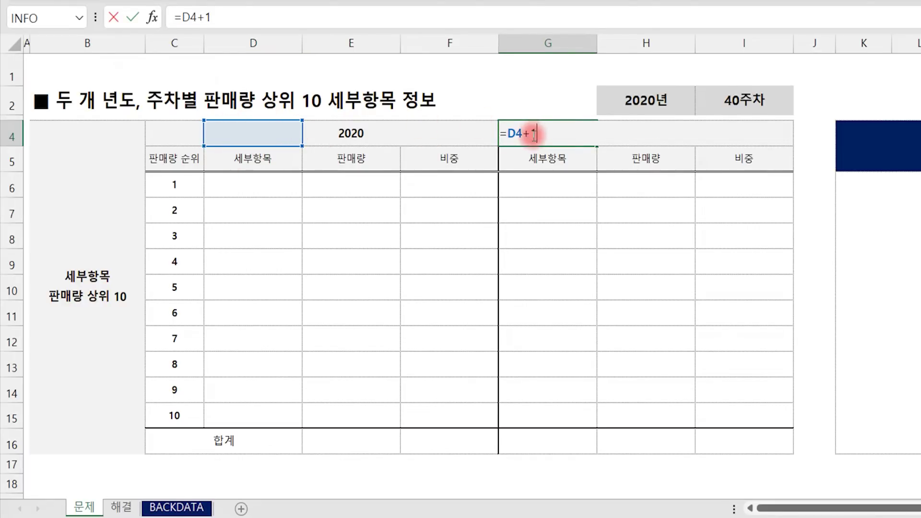
key("Escape")
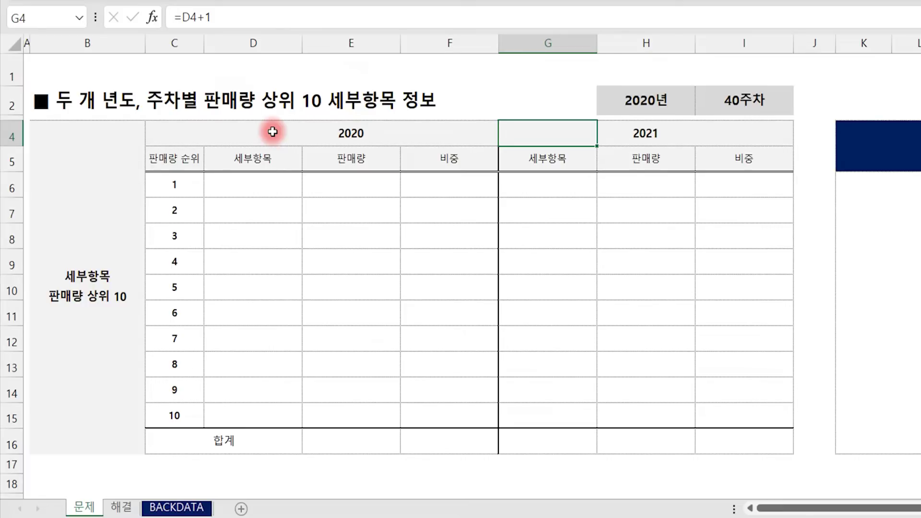
- Check the horizontal text alignment set for the 2020 heading range D4:F4 in the cell formatting
left_click_drag(272, 132, 432, 131)
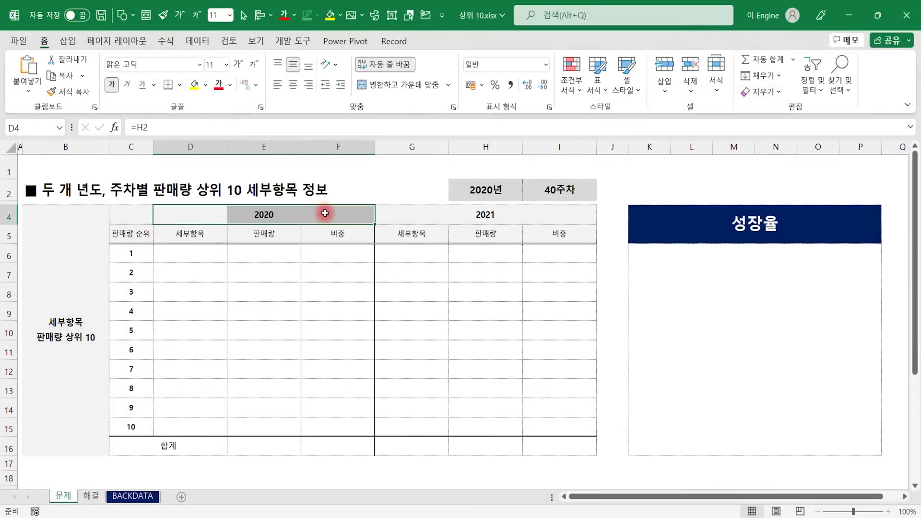
key("ctrl+1")
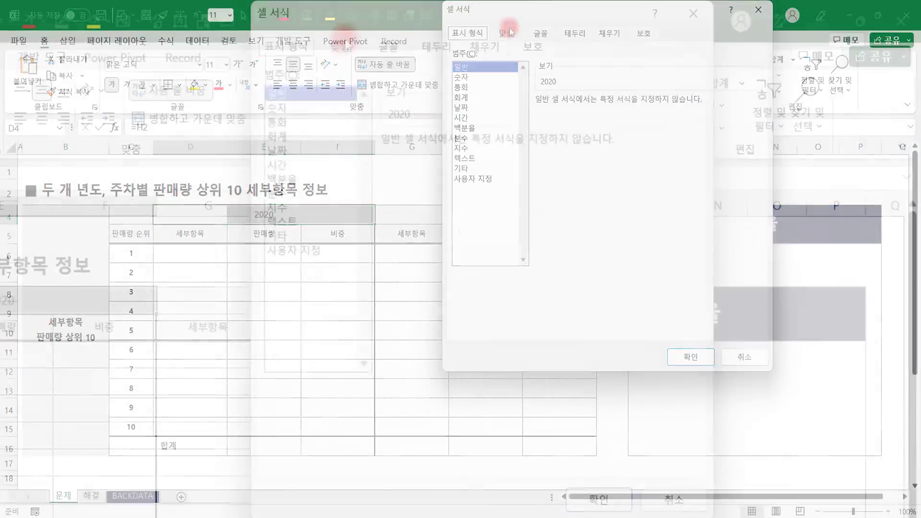
left_click(508, 33)
left_click(279, 119)
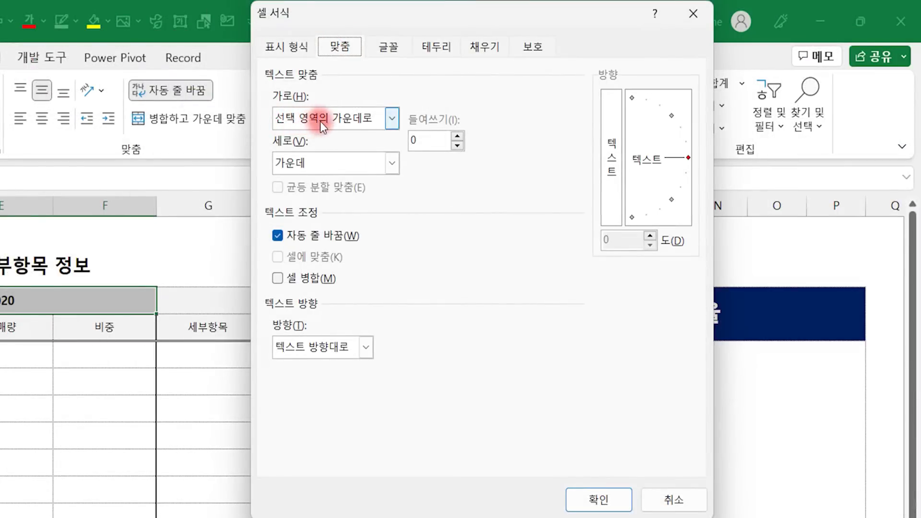
left_click(598, 501)
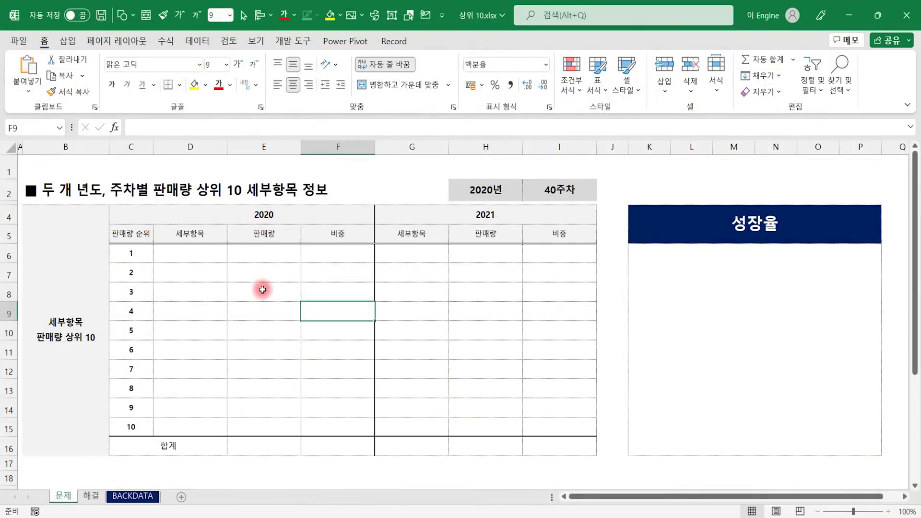
- Recheck the year heading formulas in D4 and G4, and select the first 2020 판매량 cell, E6
left_click(207, 217)
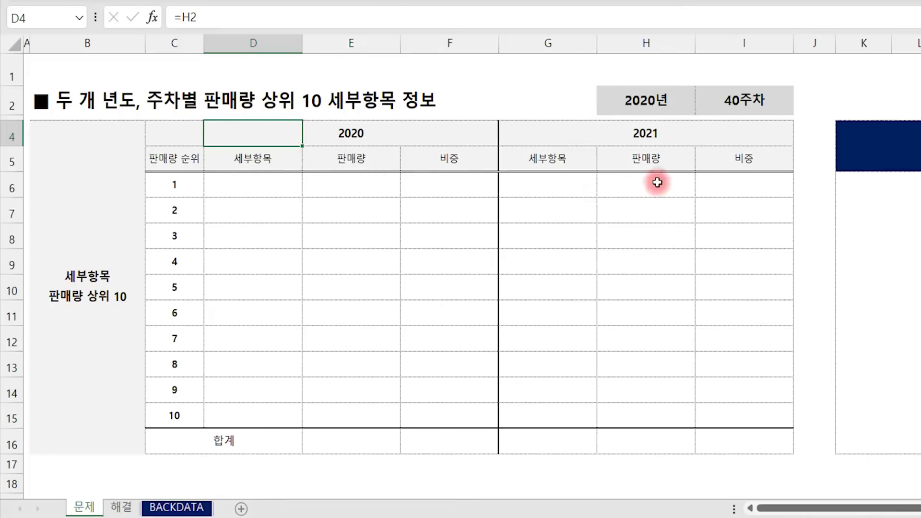
left_click(564, 135)
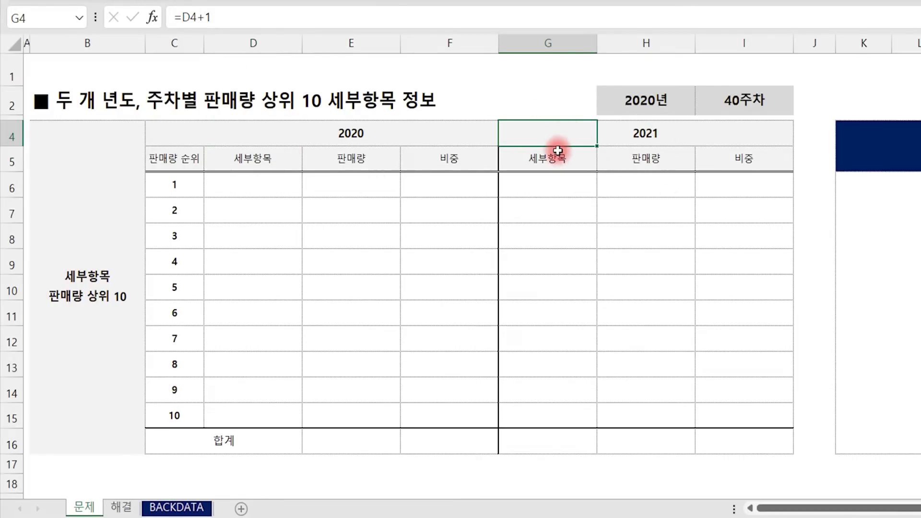
left_click(358, 185)
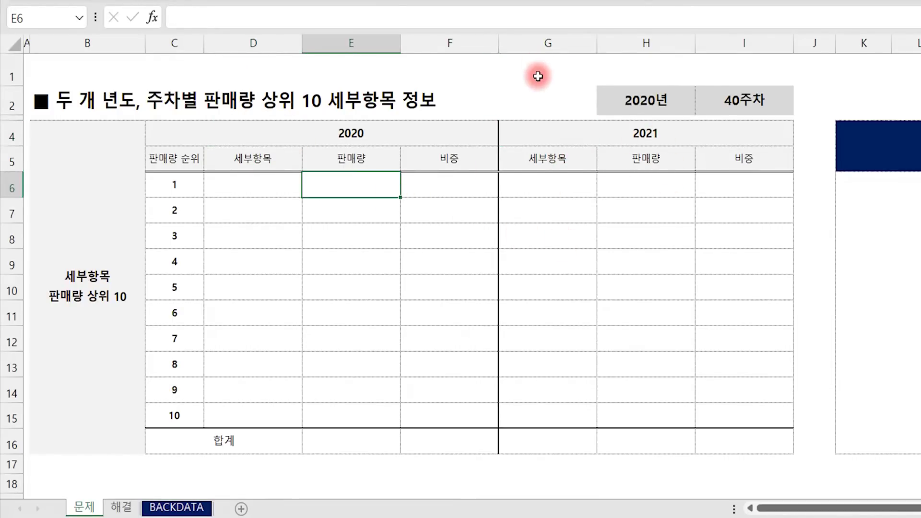
- Begin a LARGE formula in E6 with an OFFSET that starts at absolute reference BACKDATA!$F$9 and uses a row offset of 0
type("=large(")
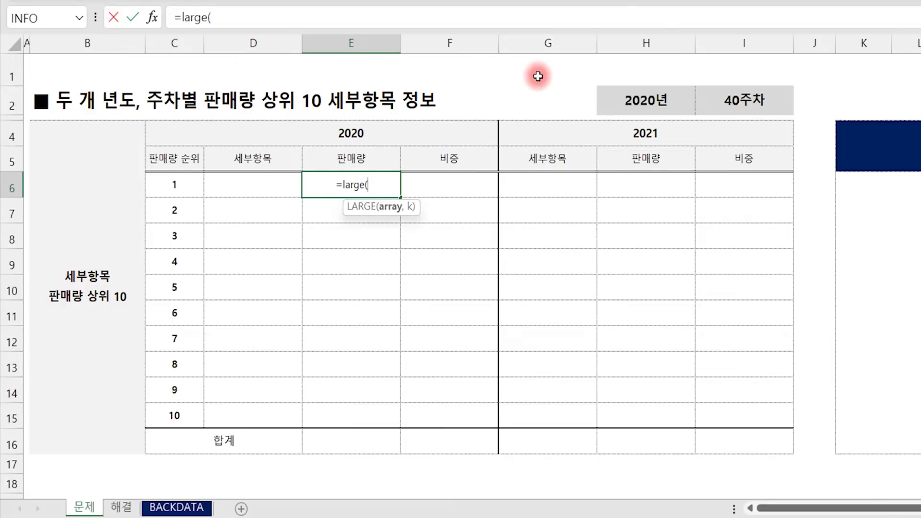
type("offse")
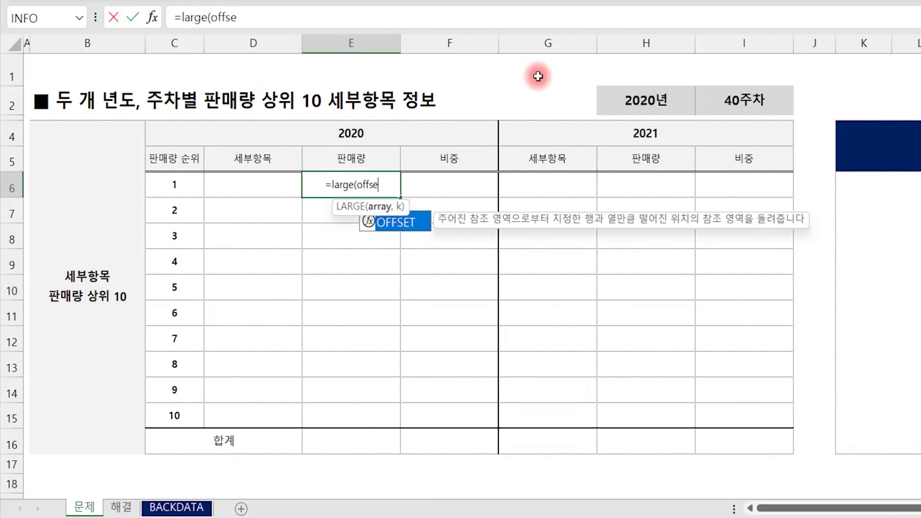
type("t(")
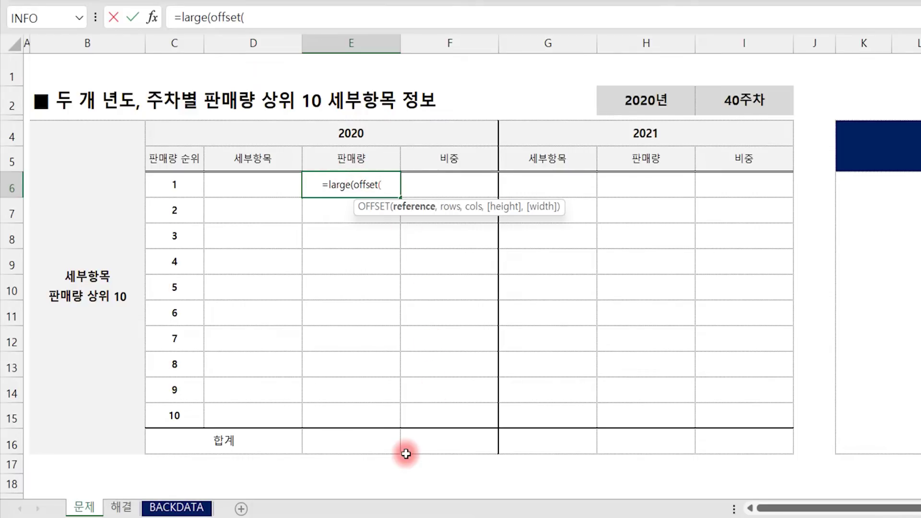
left_click(199, 507)
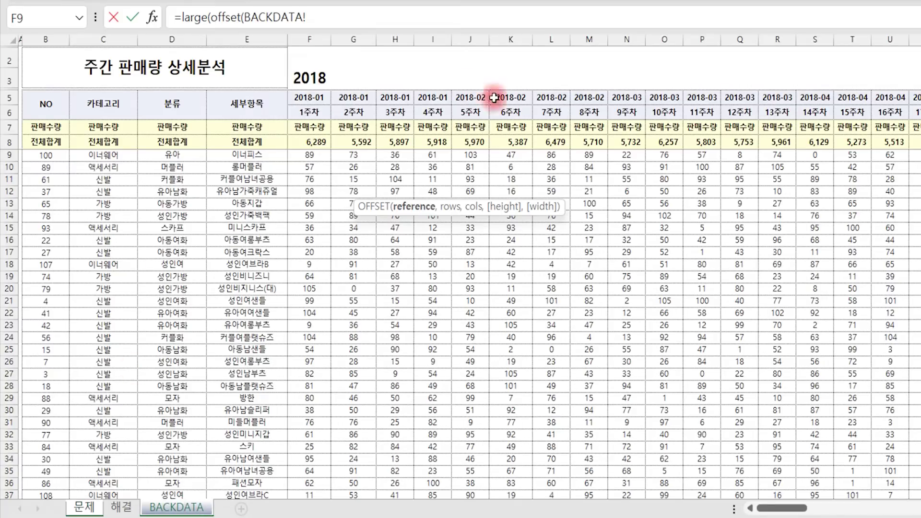
left_click_drag(553, 212, 736, 71)
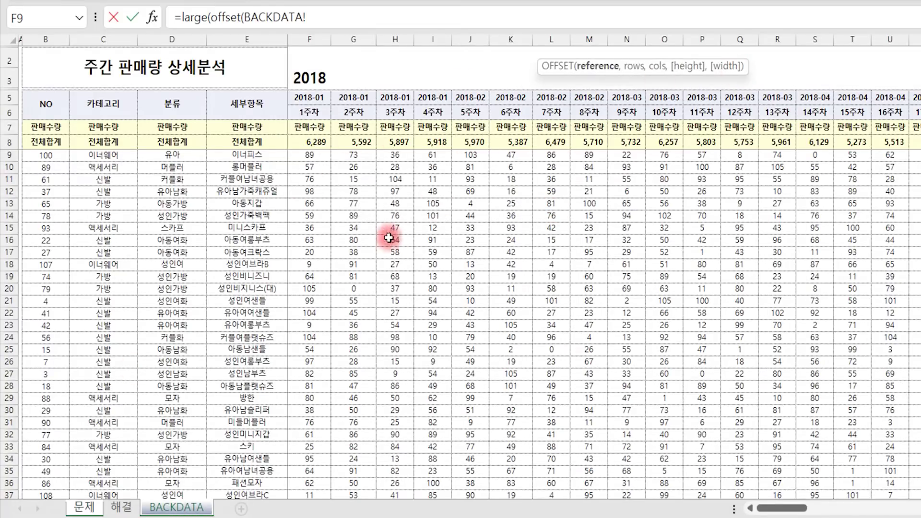
left_click_drag(468, 187, 312, 169)
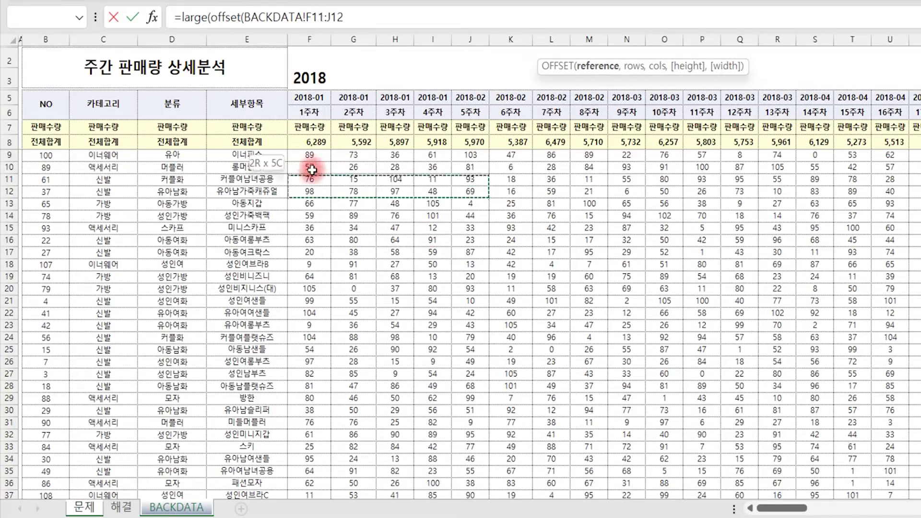
left_click(307, 156)
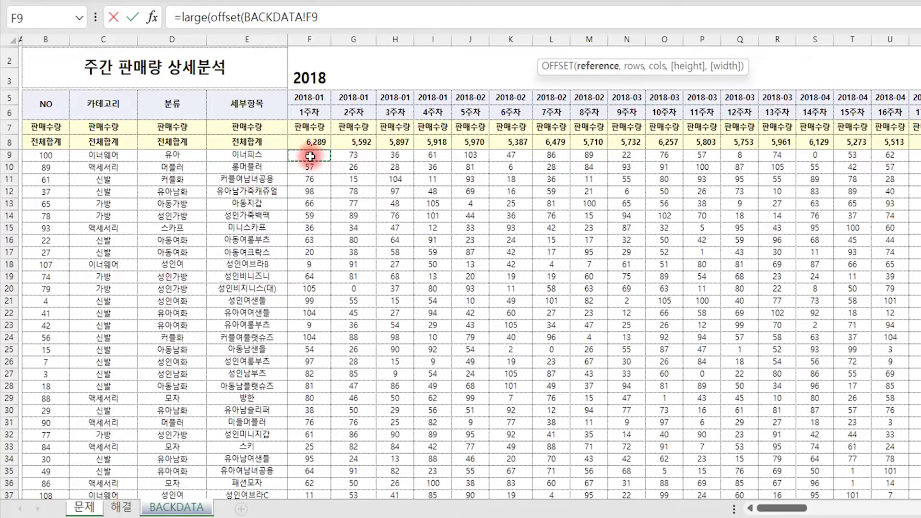
key("F4")
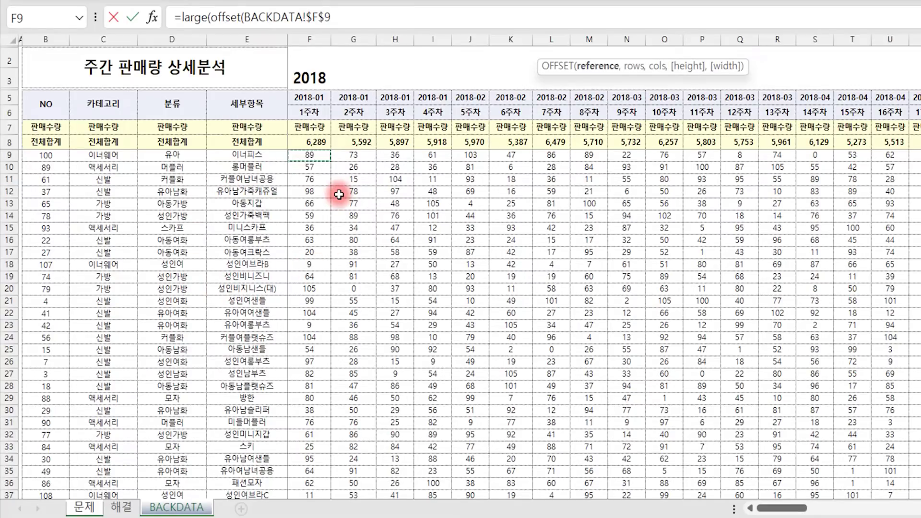
type(",")
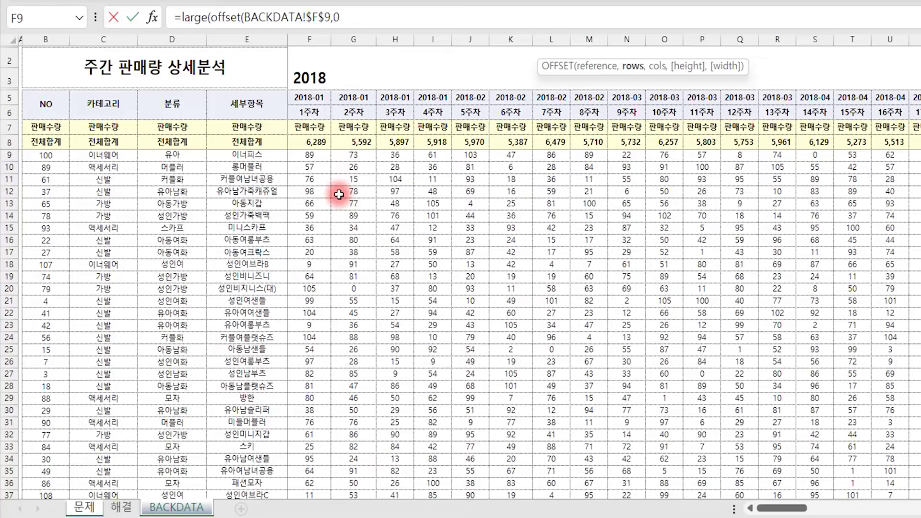
type("0,")
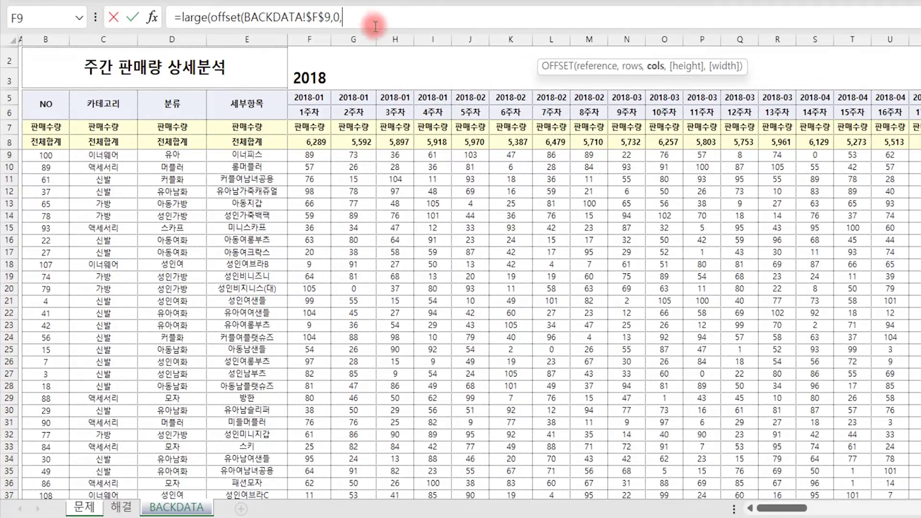
- Add a MATCH for the column offset that looks up 1, opening its lookup array with YEAR of BACKDATA!$F$5:$HI$5
type("match(1")
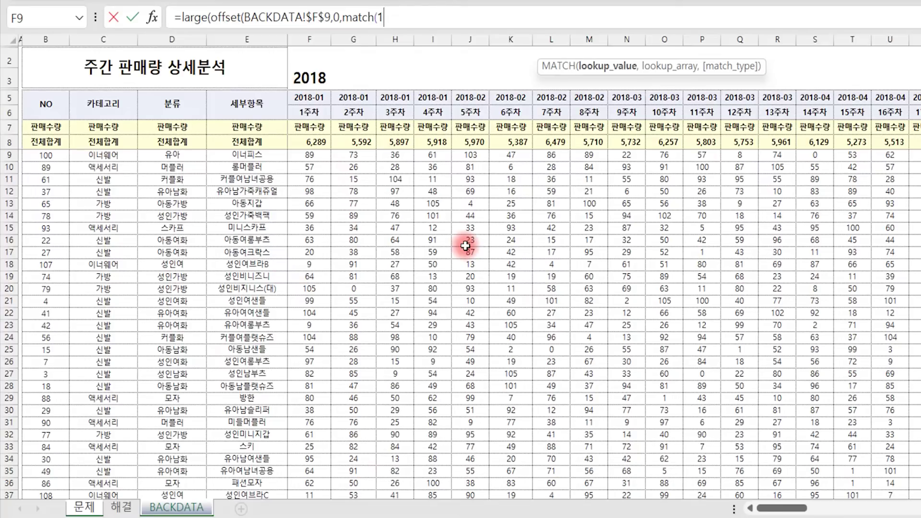
type(",")
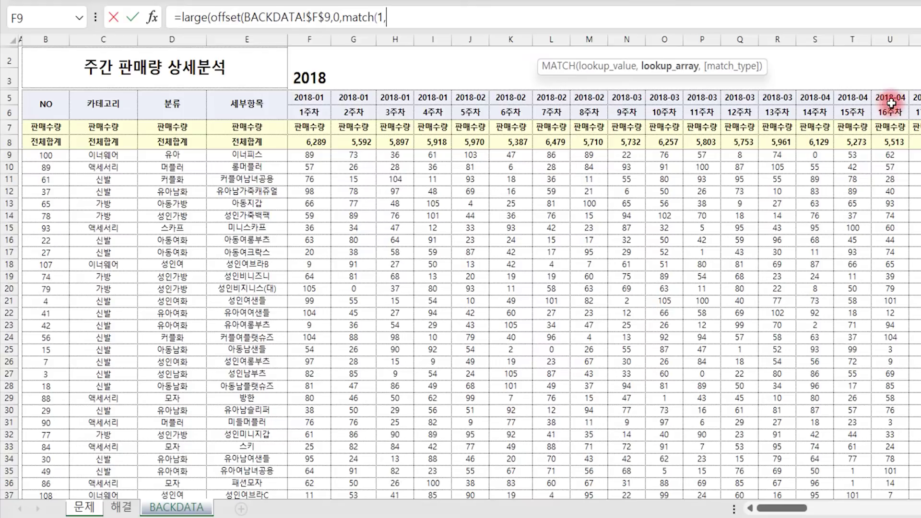
type("year")
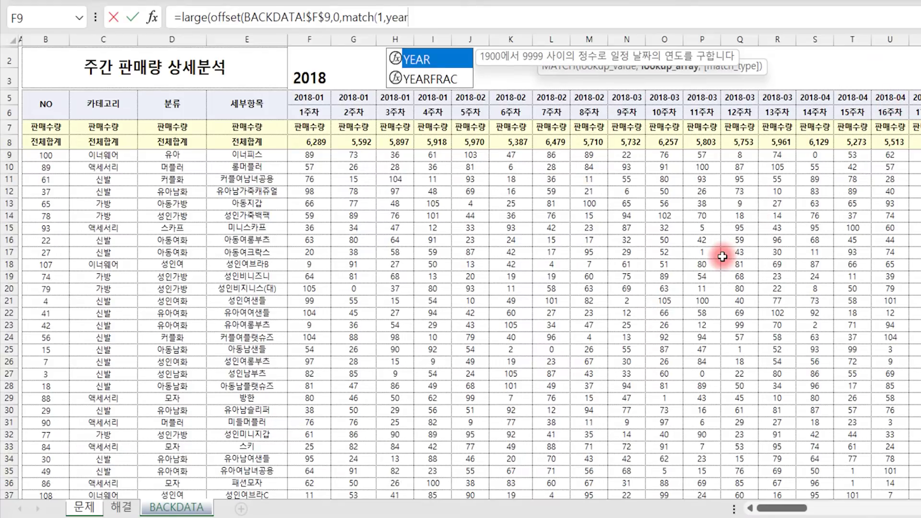
type("(")
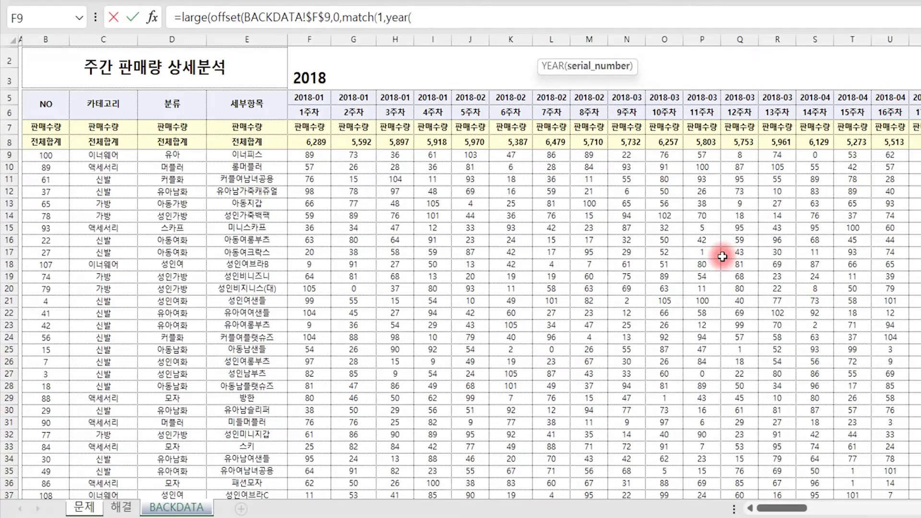
left_click(312, 96)
key("ctrl+shift+Right")
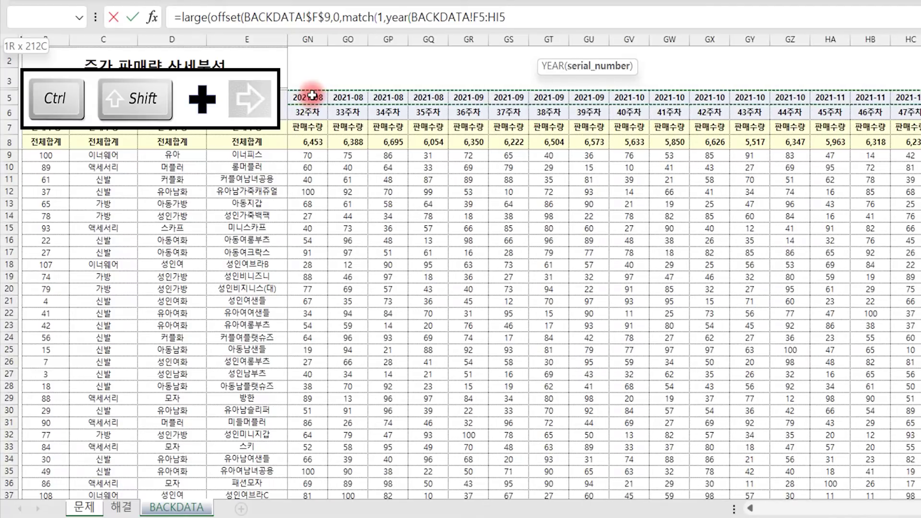
key("F4")
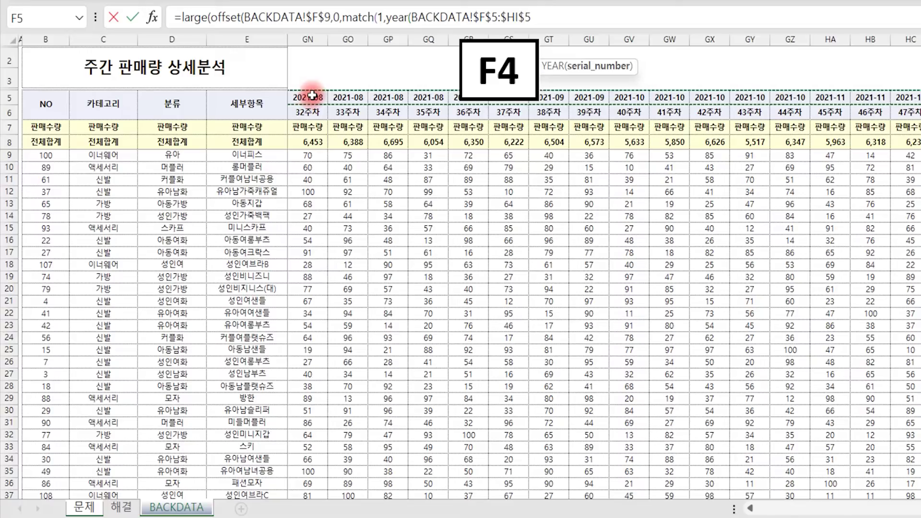
type(")")
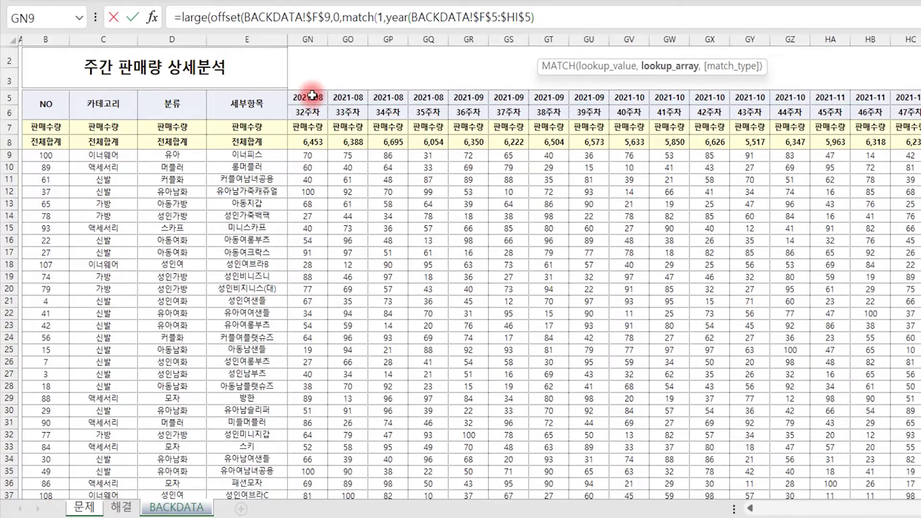
- Compare the YEAR result with 문제!$D$4, enclose that condition in parentheses, and open a second condition multiplied by it
type("=")
left_click(84, 508)
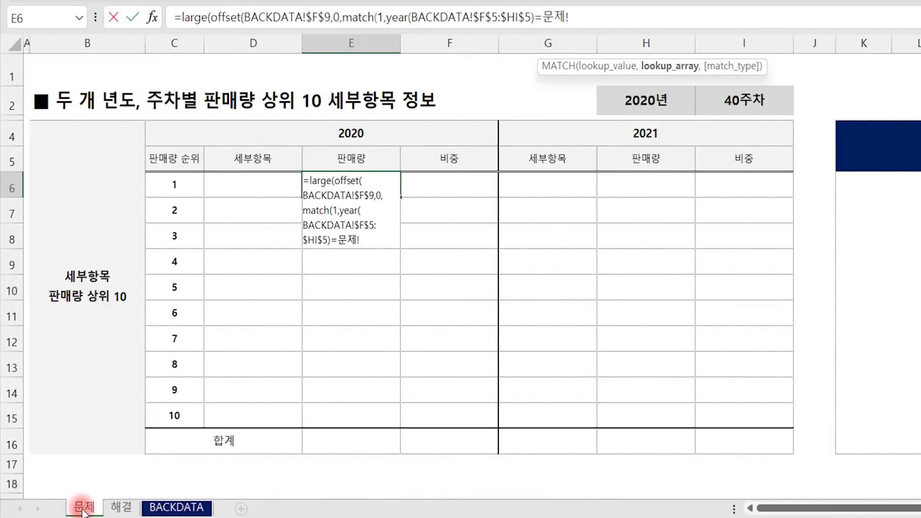
left_click(263, 132)
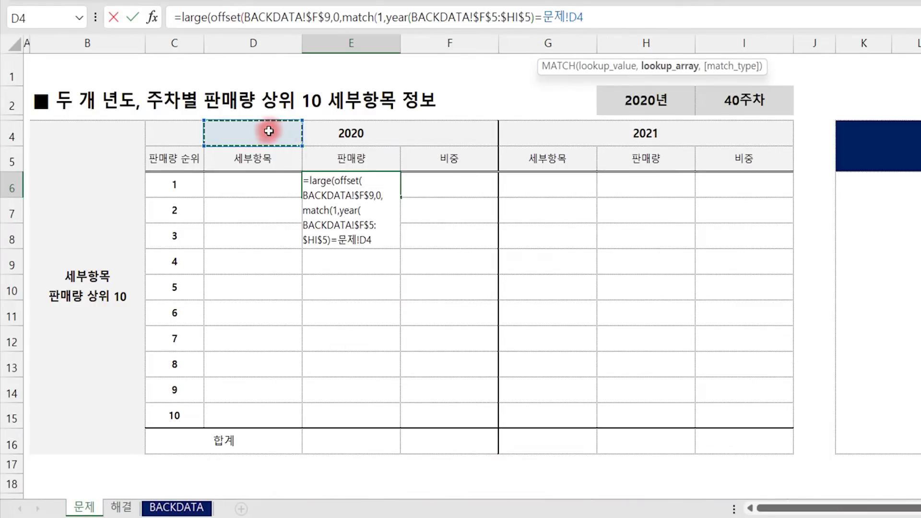
key("F4")
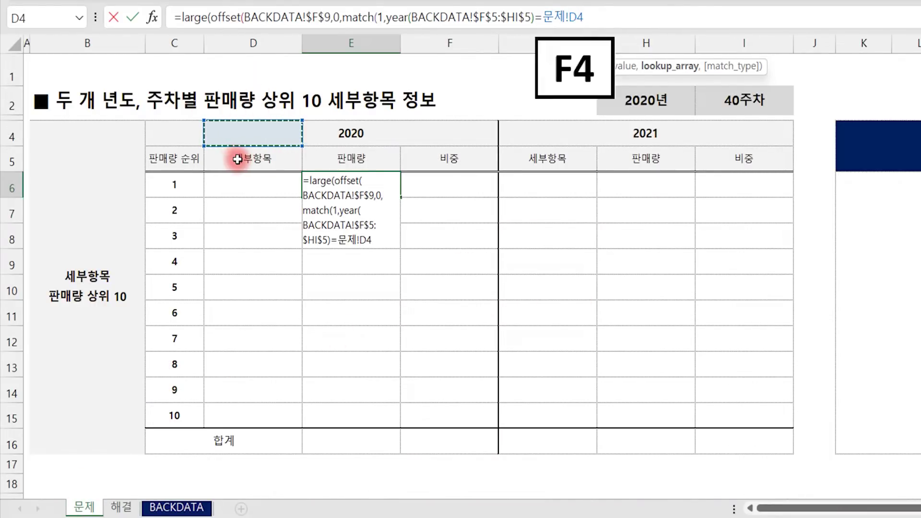
left_click(388, 18)
type("(")
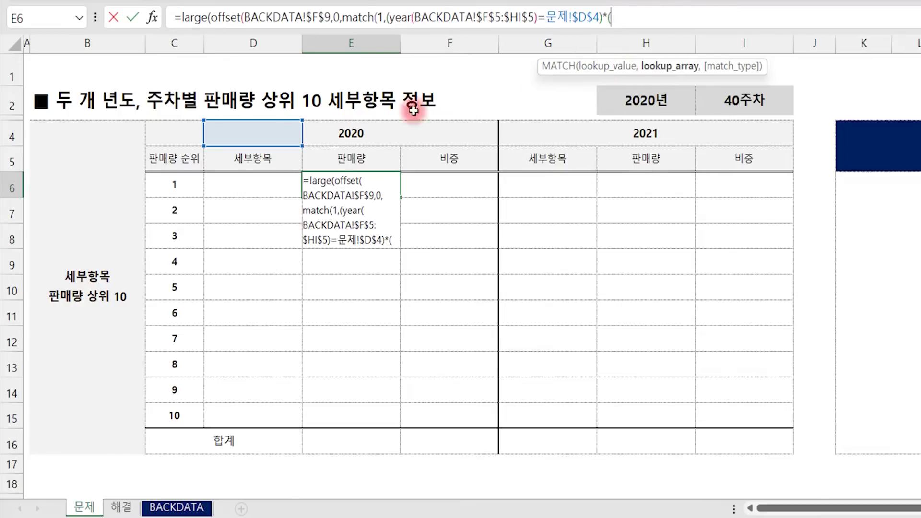
- Complete the second MATCH condition so that 문제!$I$2 equals the week headers in BACKDATA!$F$6:$HI$6, with absolute references
left_click(742, 102)
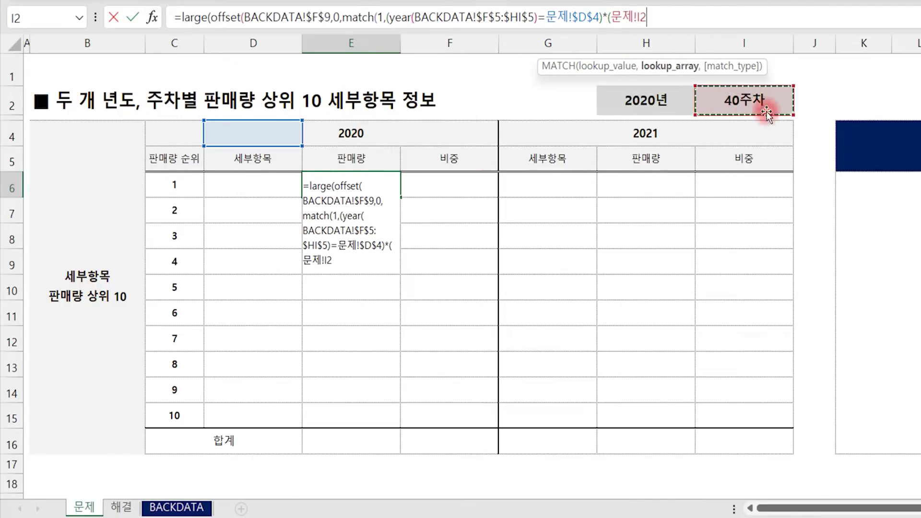
key("F4")
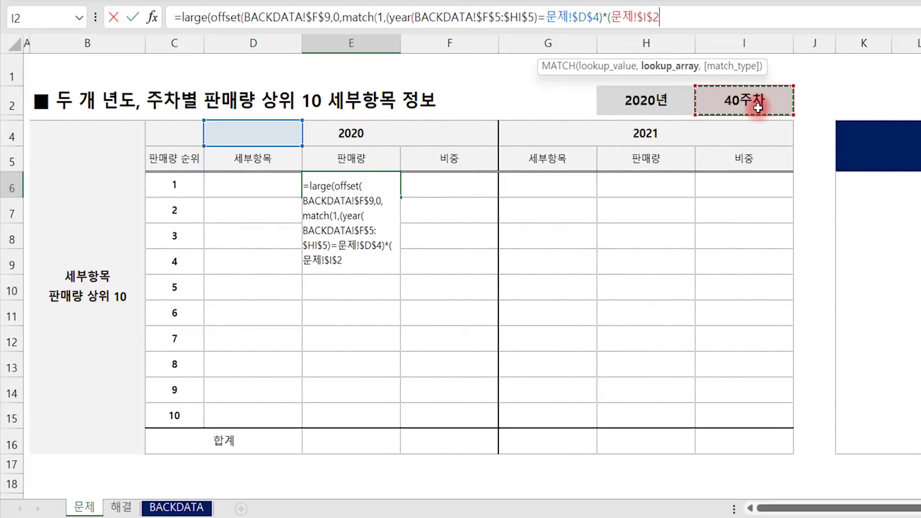
type("=")
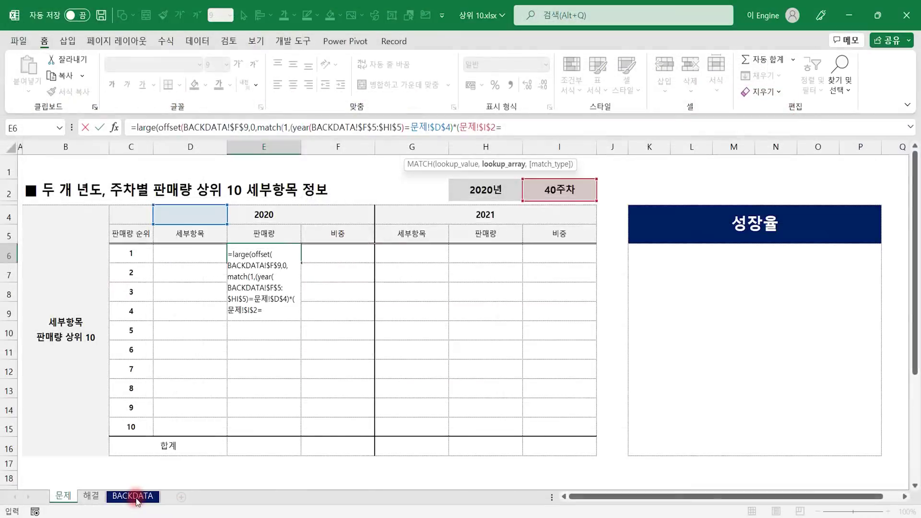
left_click(176, 507)
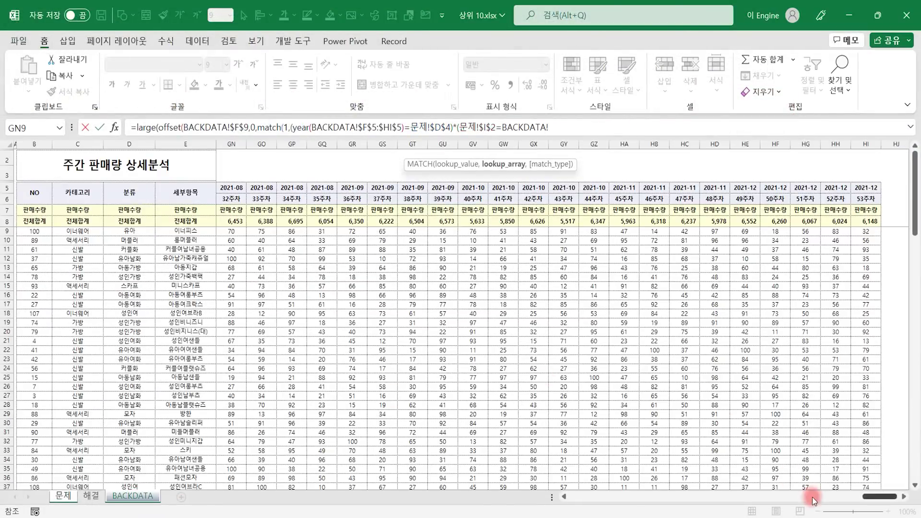
left_click_drag(880, 497, 589, 496)
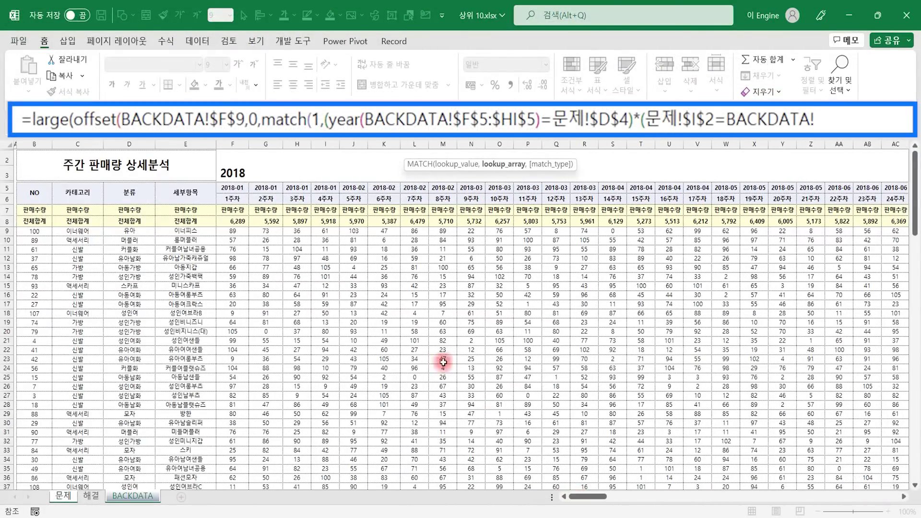
left_click(233, 201)
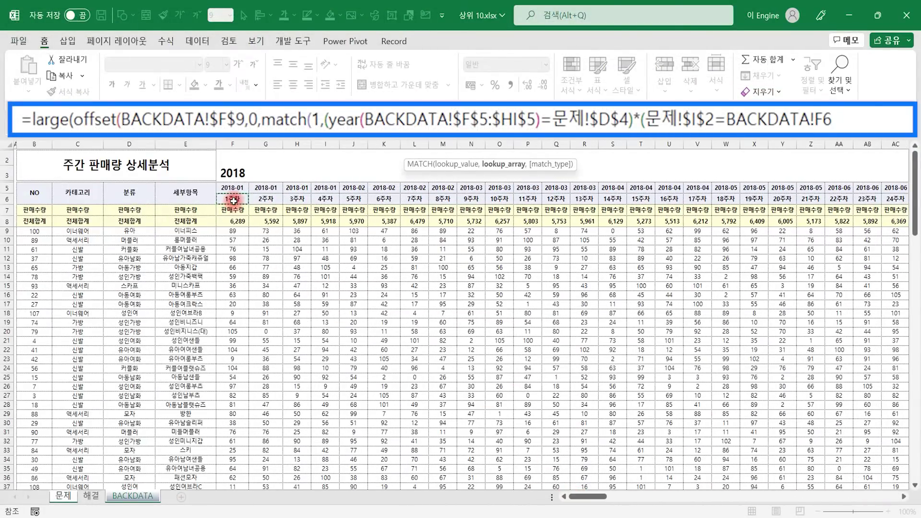
key("ctrl+shift+Right")
key("F4")
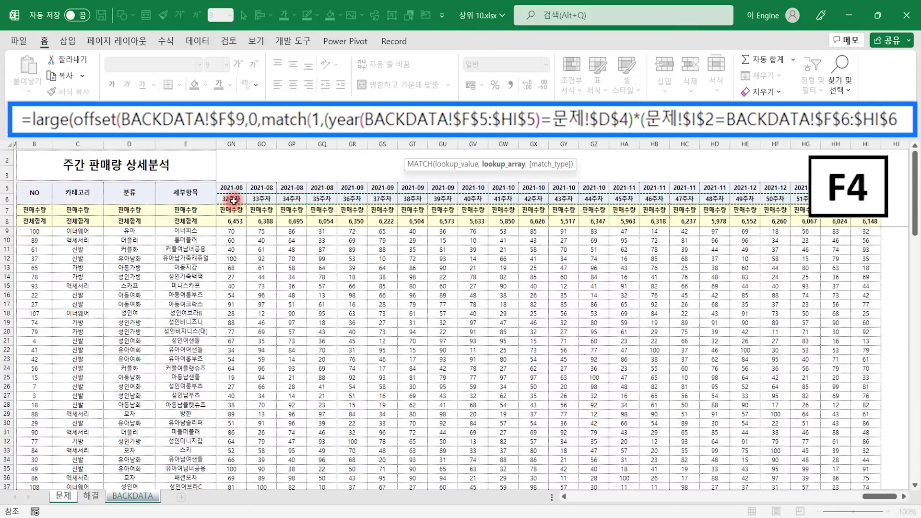
type(")")
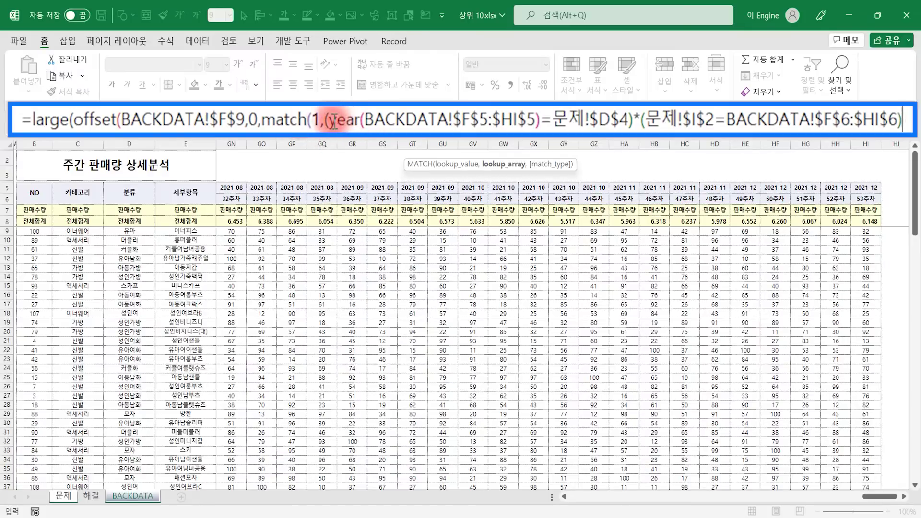
- Evaluate the combined year and week conditions inside the formula to inspect their array, and restore the original expression
left_click_drag(325, 120, 653, 210)
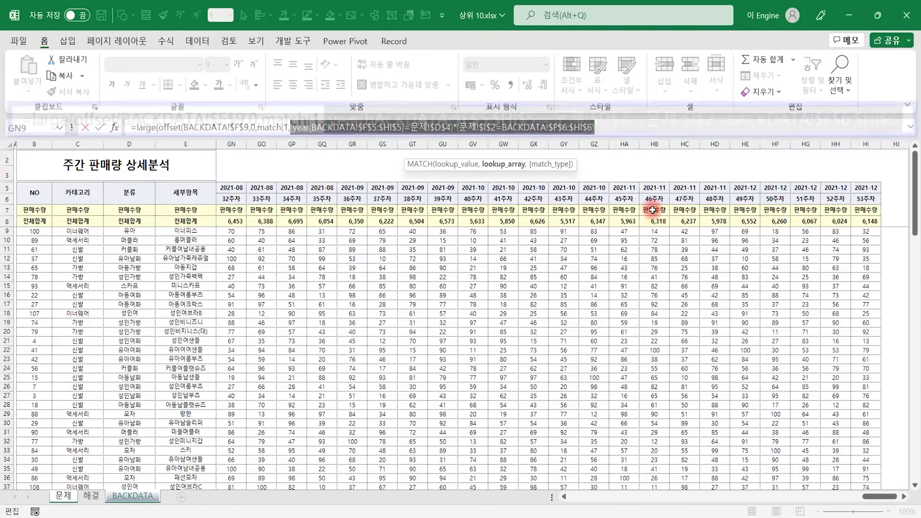
key("F9")
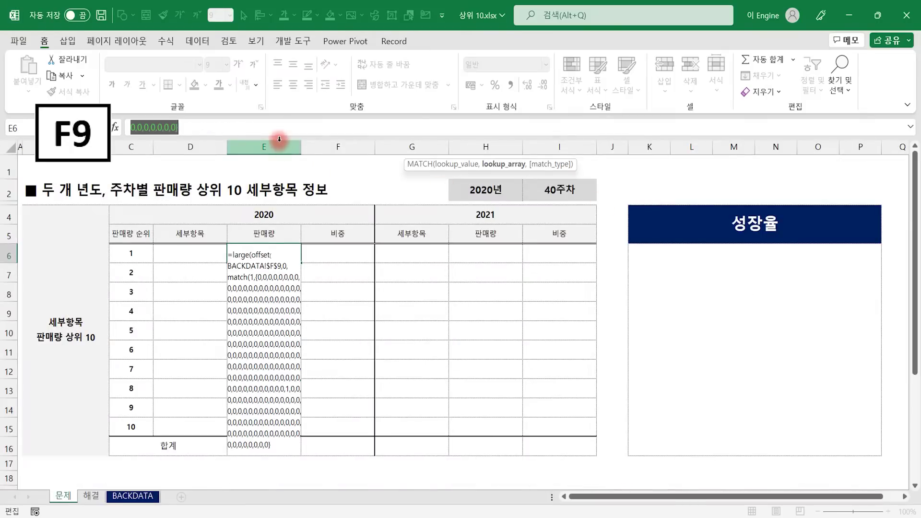
left_click_drag(279, 139, 286, 182)
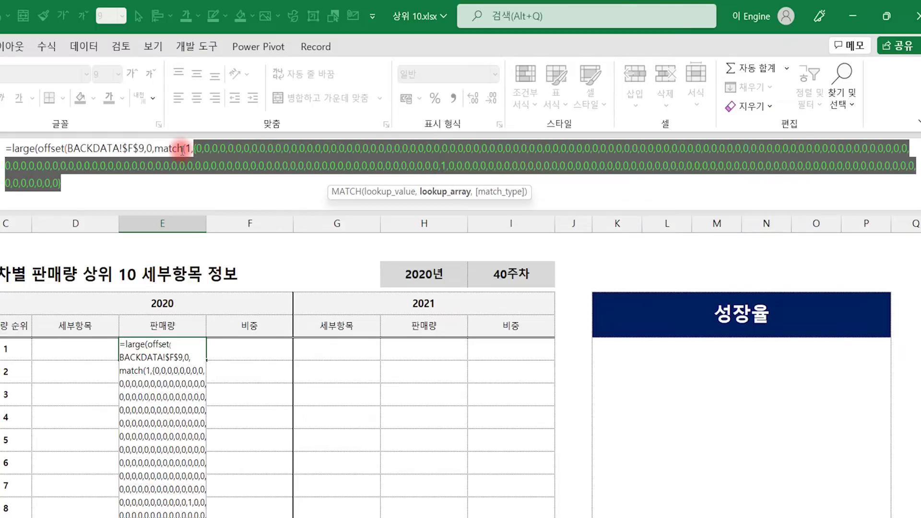
key("ctrl+z")
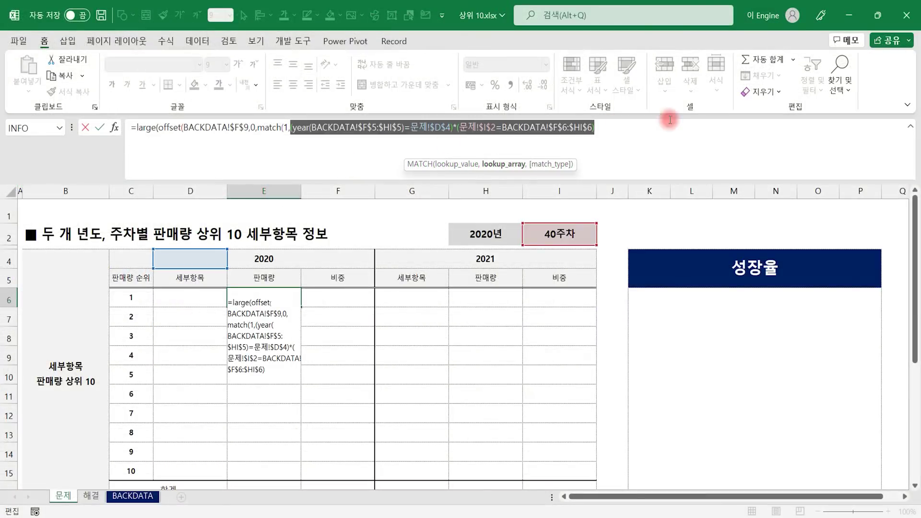
- Finish the MATCH with exact match type 0, subtract 1 from its result, and start OFFSET's height argument
left_click(624, 126)
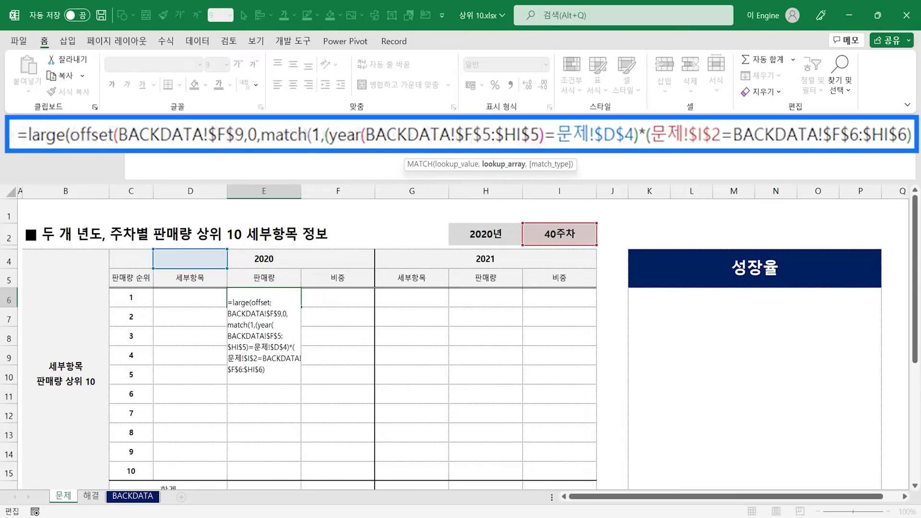
type(",")
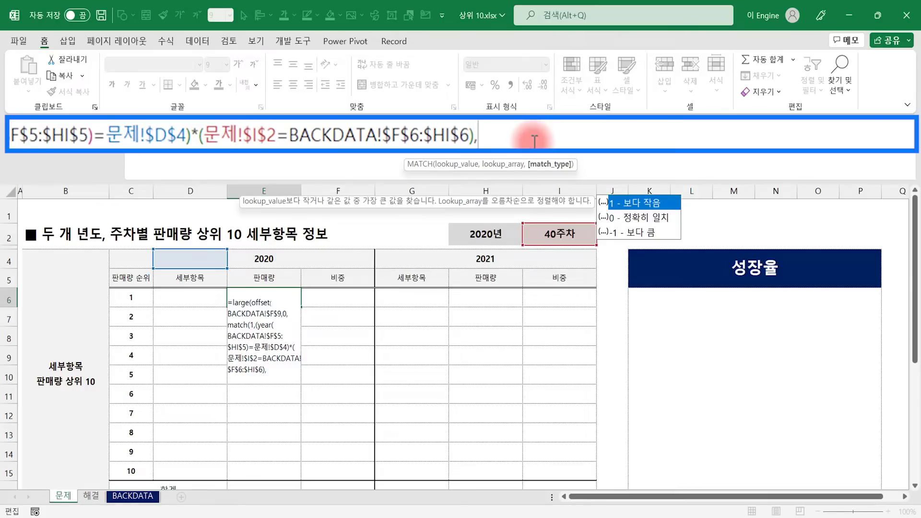
type("0)-1")
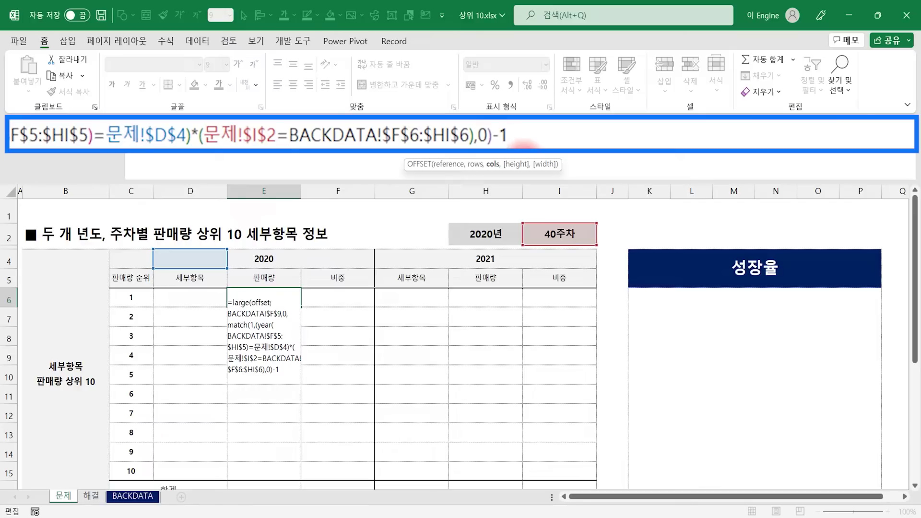
type(",")
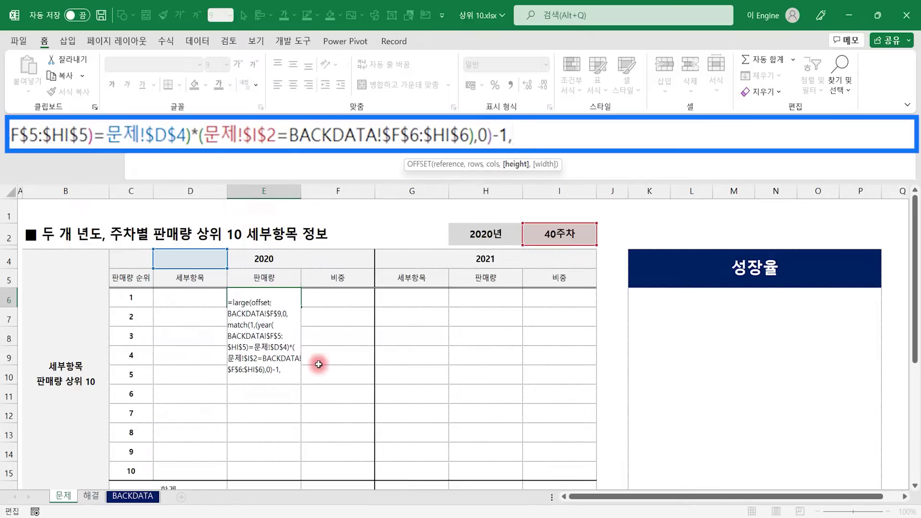
- Set OFFSET's height to a COUNTA of the whole column F on the BACKDATA sheet
left_click(132, 495)
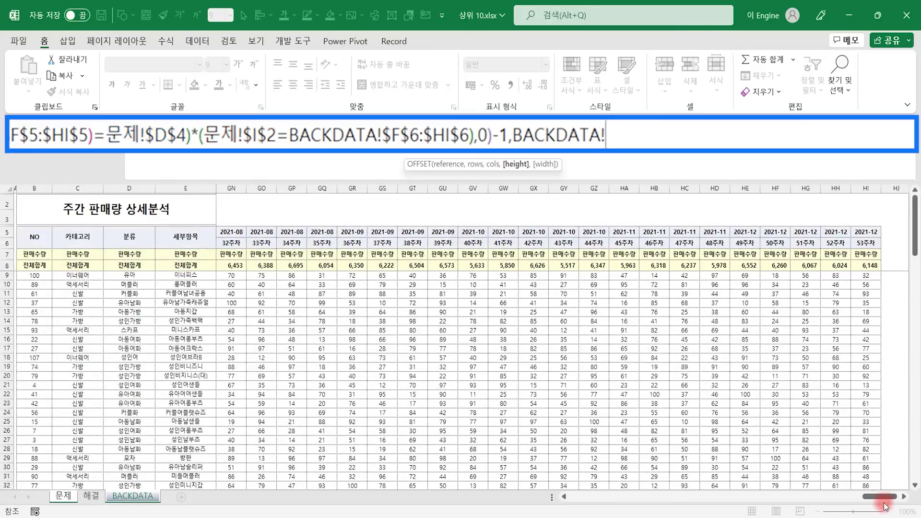
left_click_drag(881, 496, 588, 497)
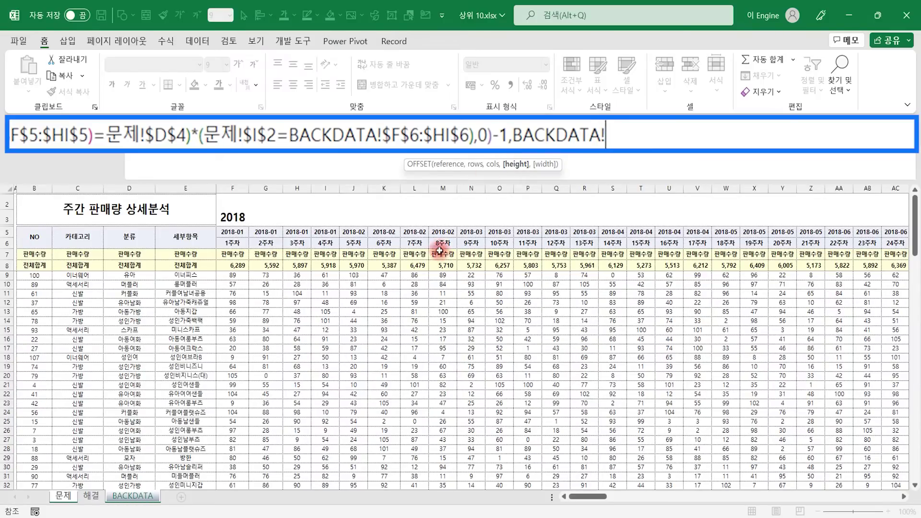
left_click(233, 188)
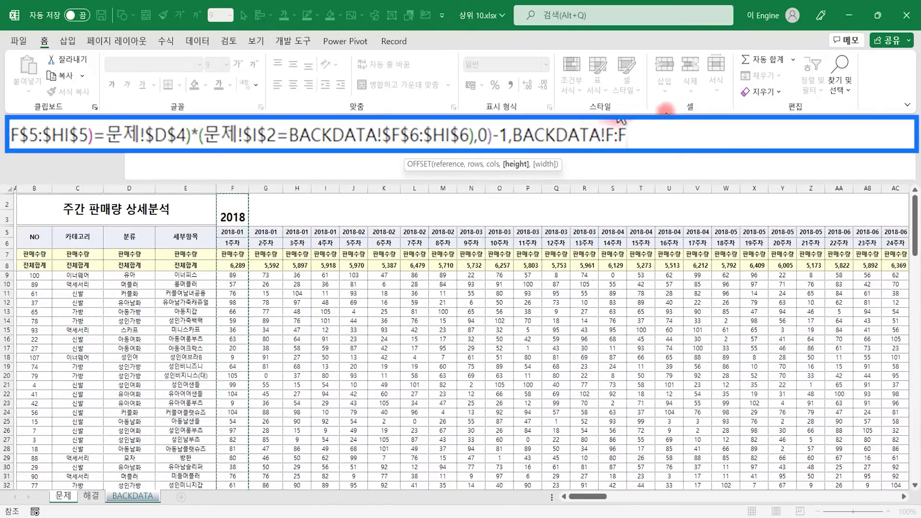
left_click(512, 137)
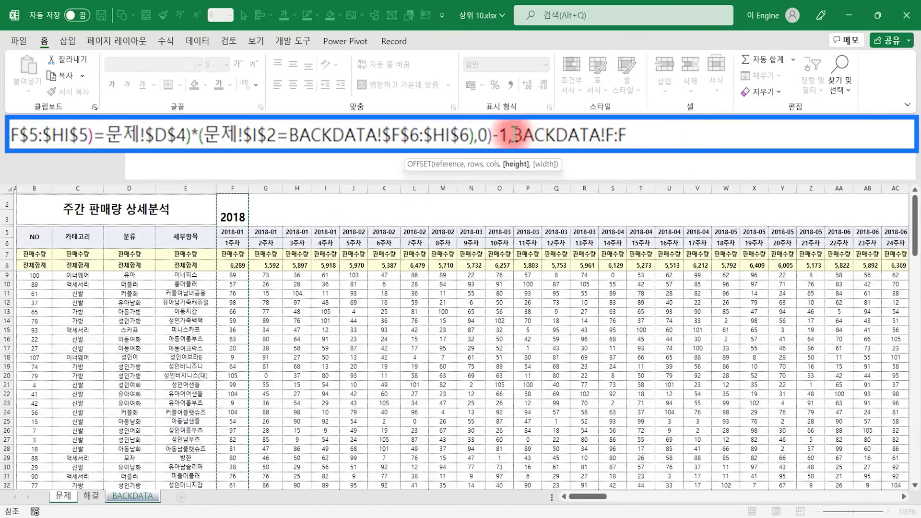
type("counta(")
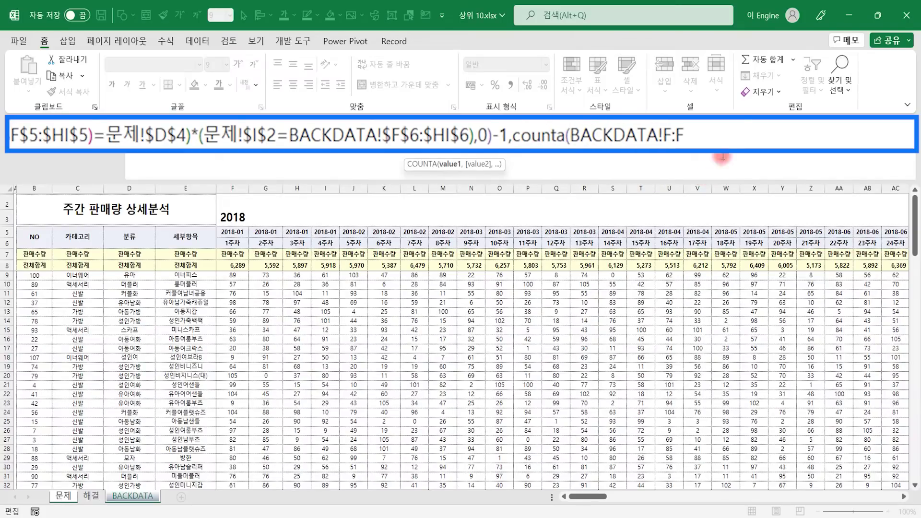
left_click(706, 136)
type(")")
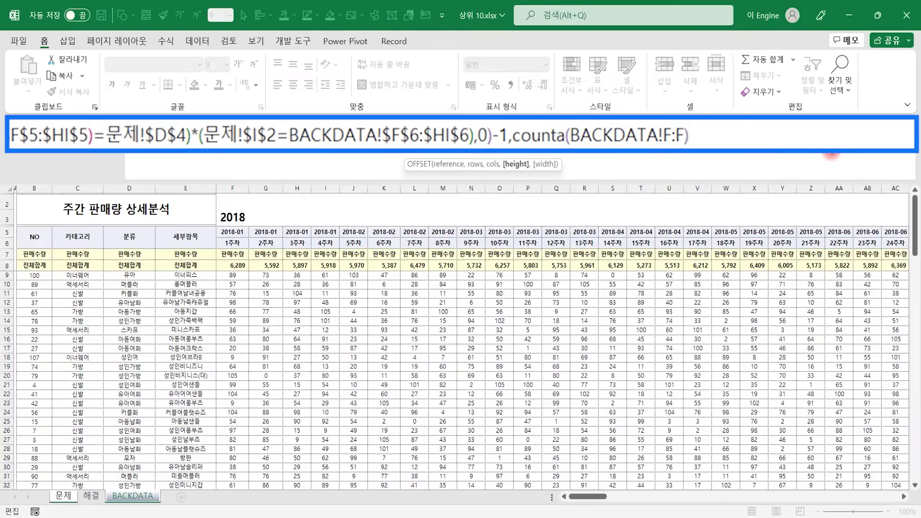
- Remove the counta name in front of the (BACKDATA!F:F) reference and re-enter it as the suggested COUNTA function
left_click(542, 141)
key("BackSpace")
key("BackSpace")
key("BackSpace")
key("Delete")
key("Delete")
key("Delete")
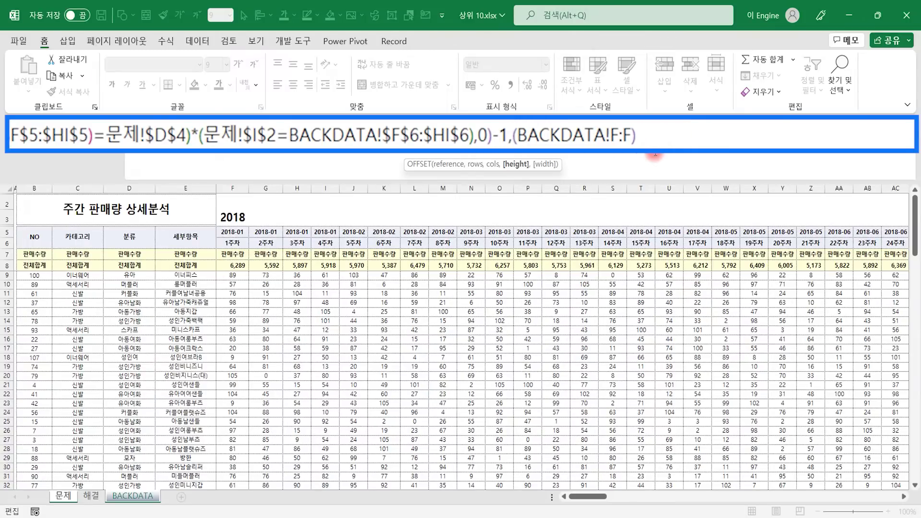
type("cou")
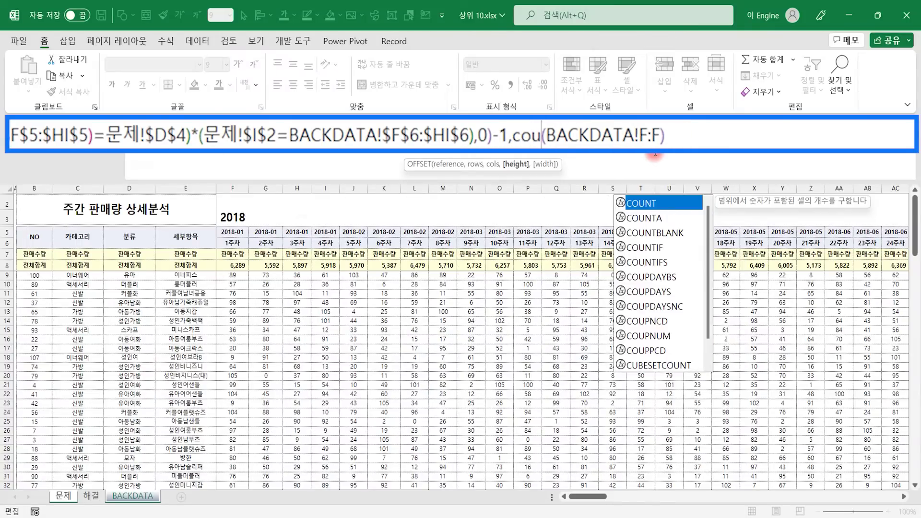
type("n")
key("Down")
key("Tab")
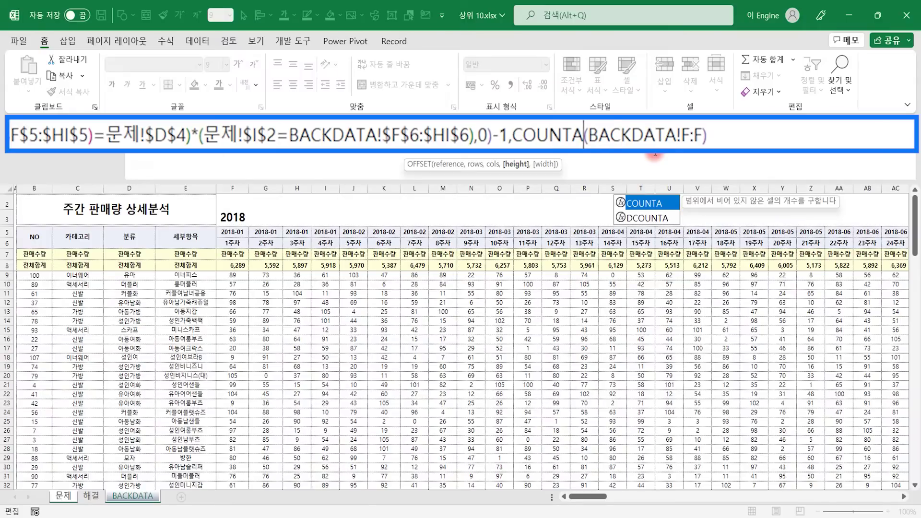
- Make the COUNTA reference absolute as BACKDATA!$F:$F, then close OFFSET and start LARGE's k argument
key("Right")
key("Right")
key("Right")
key("Right")
key("Right")
key("Right")
key("Right")
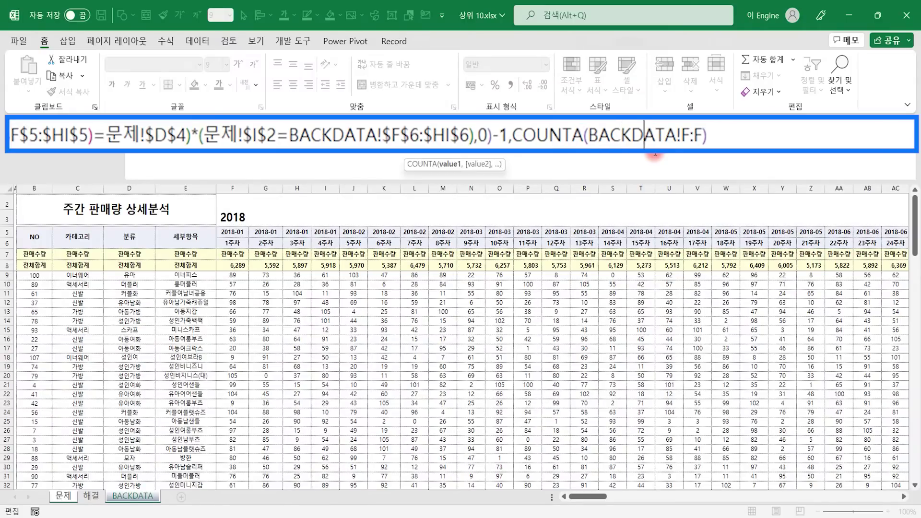
key("Left")
key("Left")
key("Left")
key("Left")
key("Left")
key("Left")
key("Left")
key("Right")
key("Right")
key("Right")
key("Right")
key("Right")
key("Right")
key("Right")
key("Right")
key("Right")
key("Right")
key("shift+Right")
key("shift+Right")
key("shift+Right")
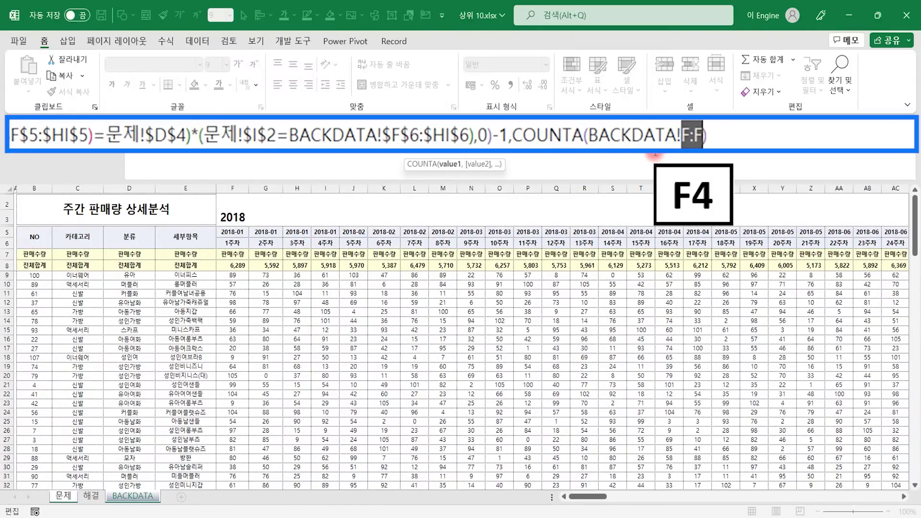
key("F4")
key("Right")
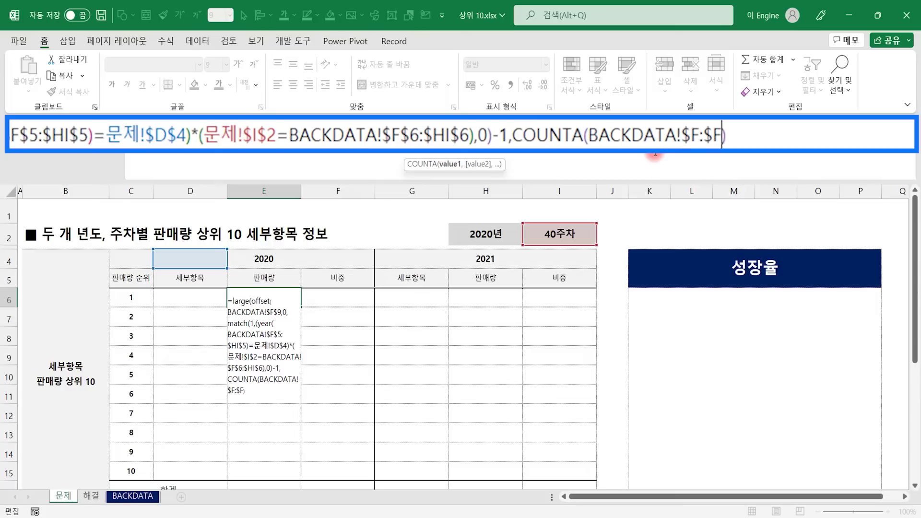
key("Right")
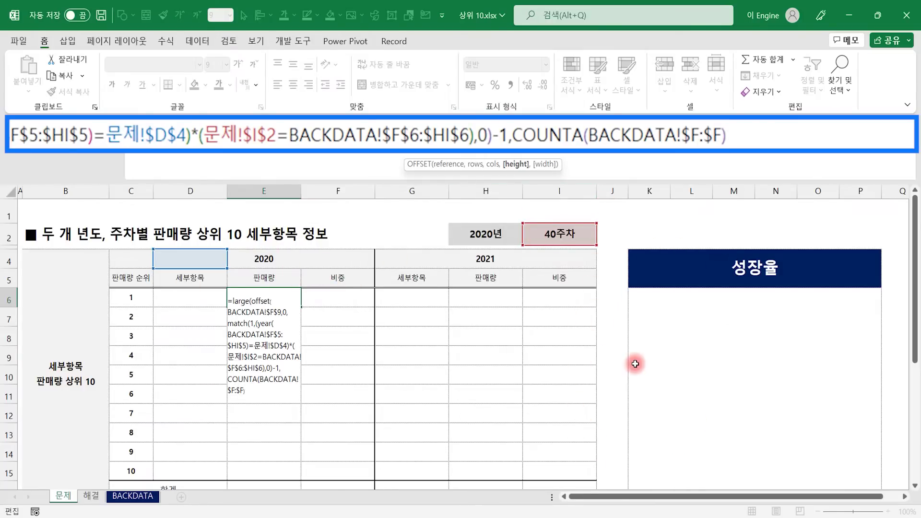
type(")")
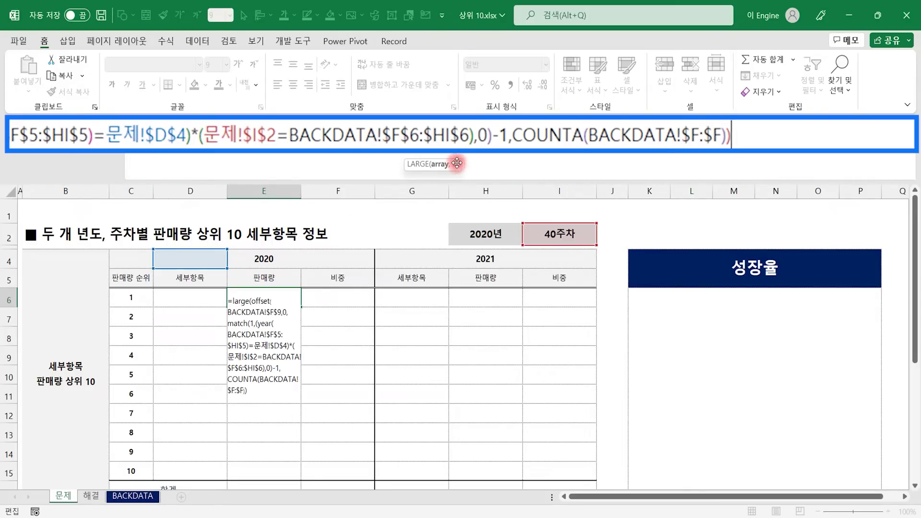
type(",")
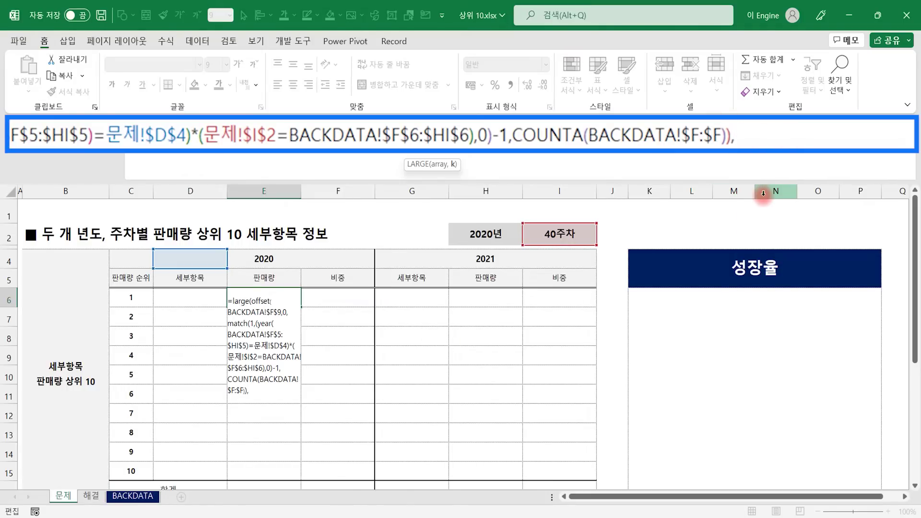
- Use ROWS($A$1:A1) as LARGE's k argument and enter the completed formula in E6
type("rows")
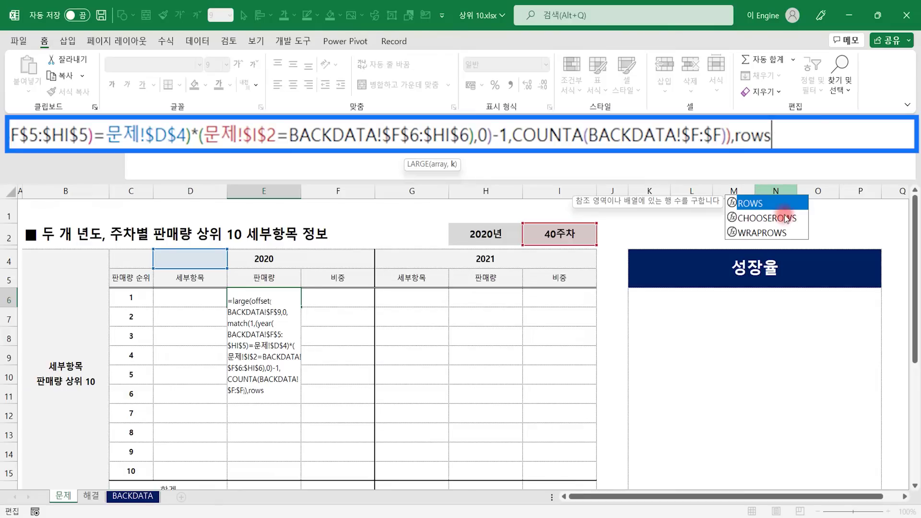
type("(a1")
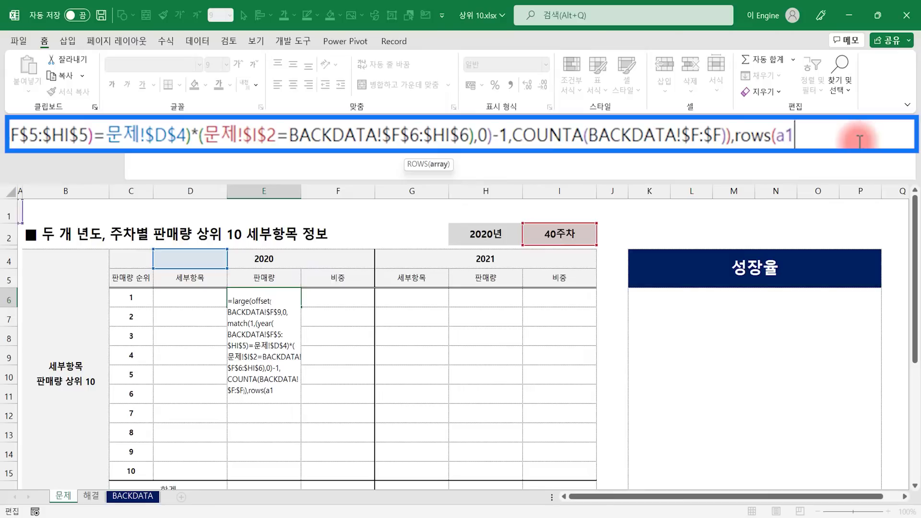
key("F4")
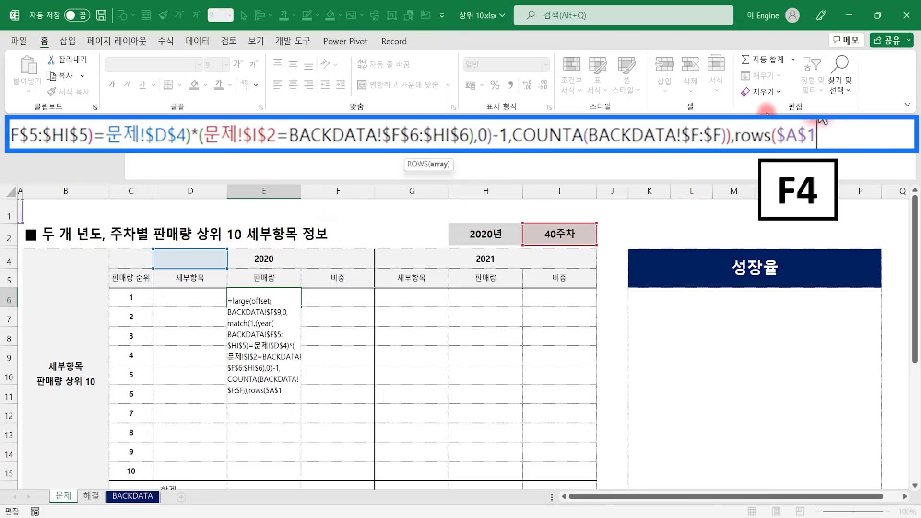
key("F2")
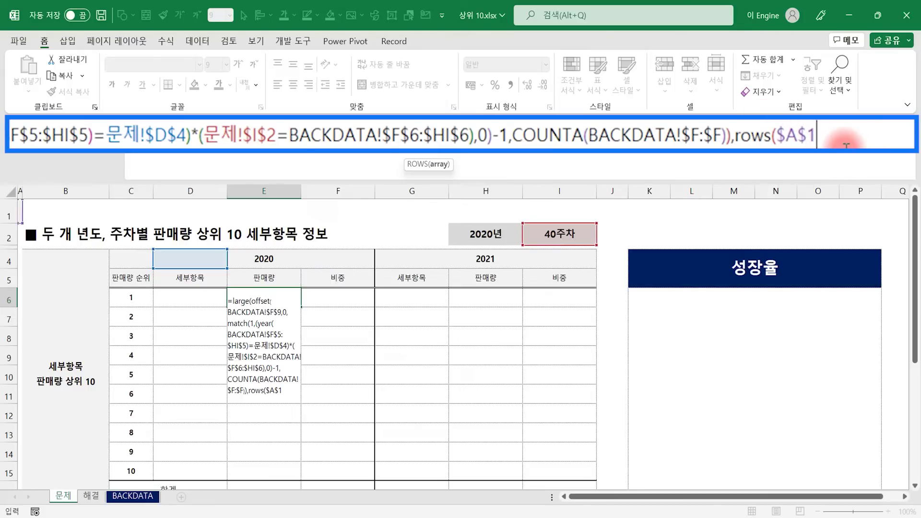
type(":a1)")
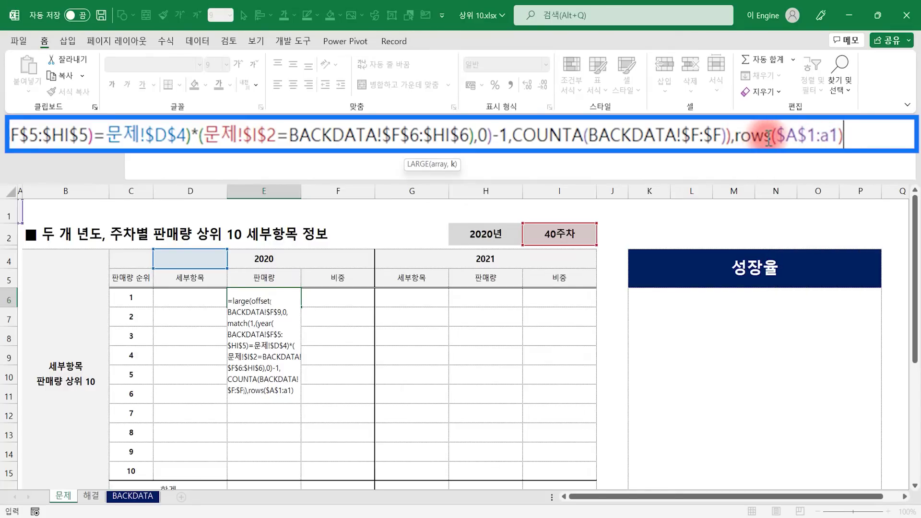
left_click(831, 137)
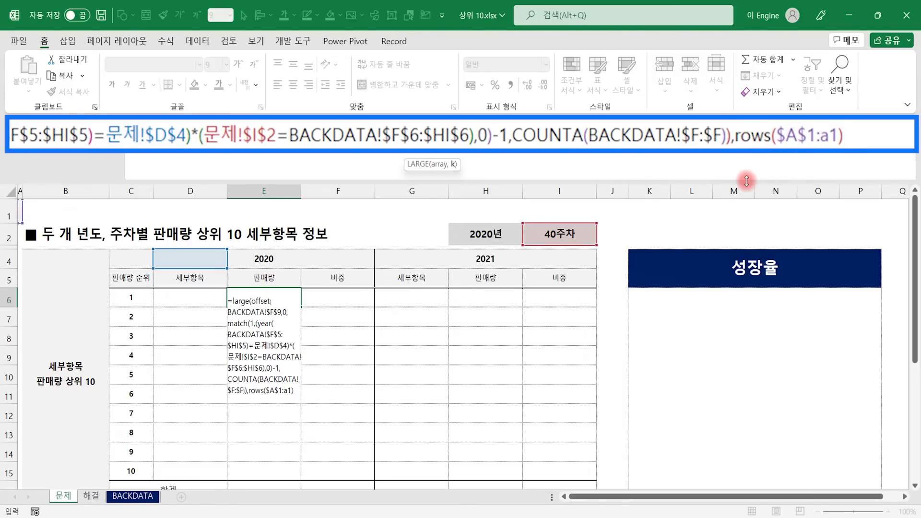
type(")")
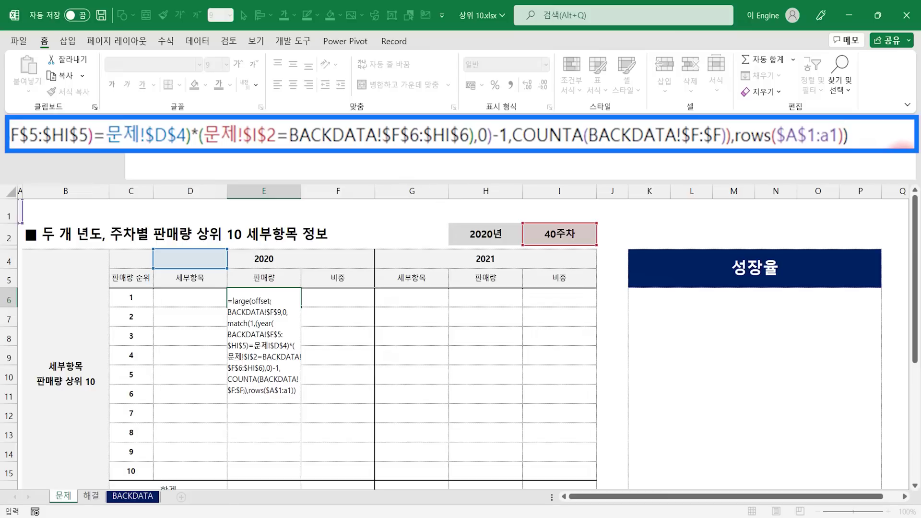
key("Return")
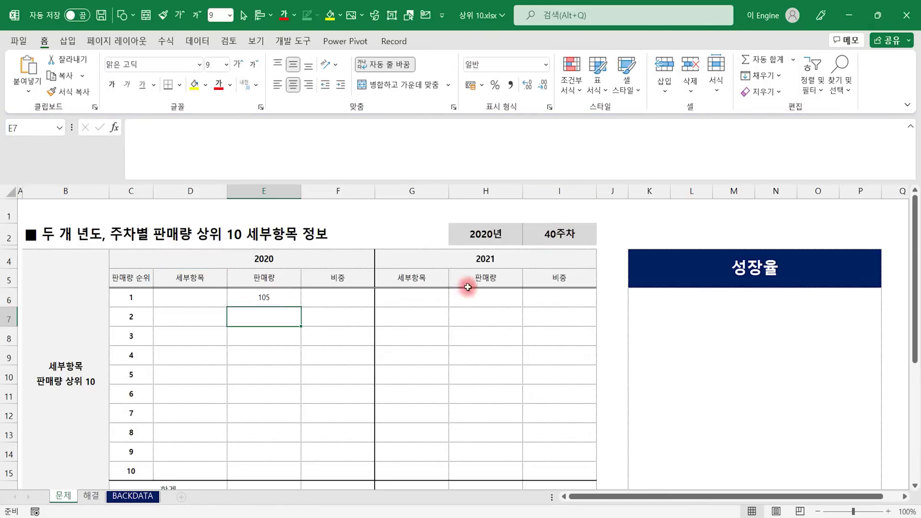
- Set the report year in H2 to 2018 and the week in I2 to 3
left_click(268, 299)
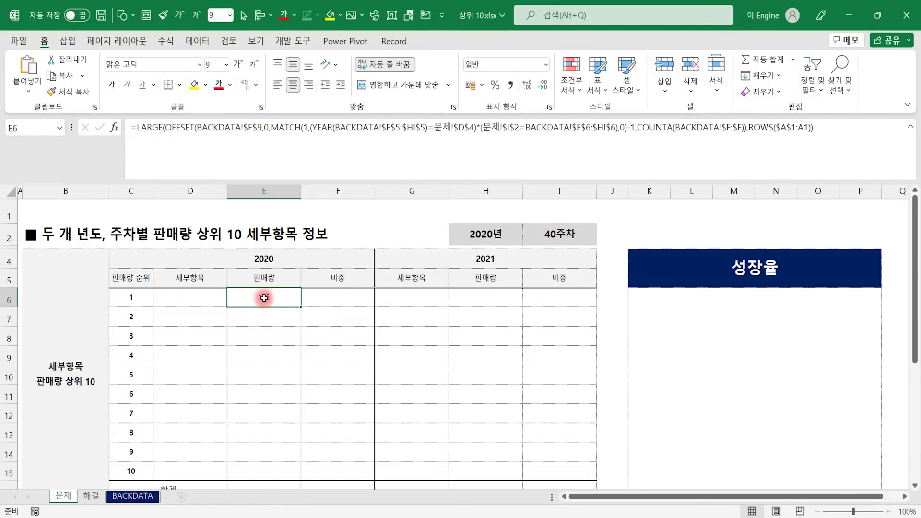
left_click(486, 234)
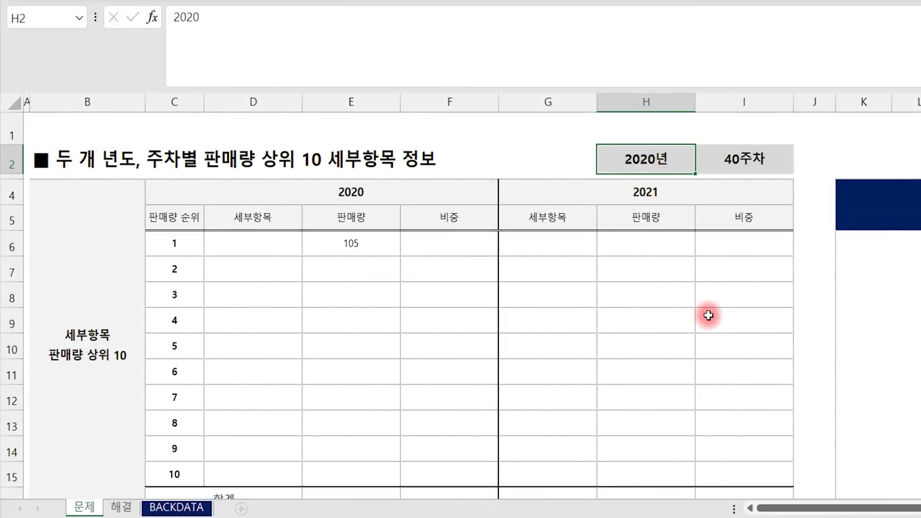
type("2018")
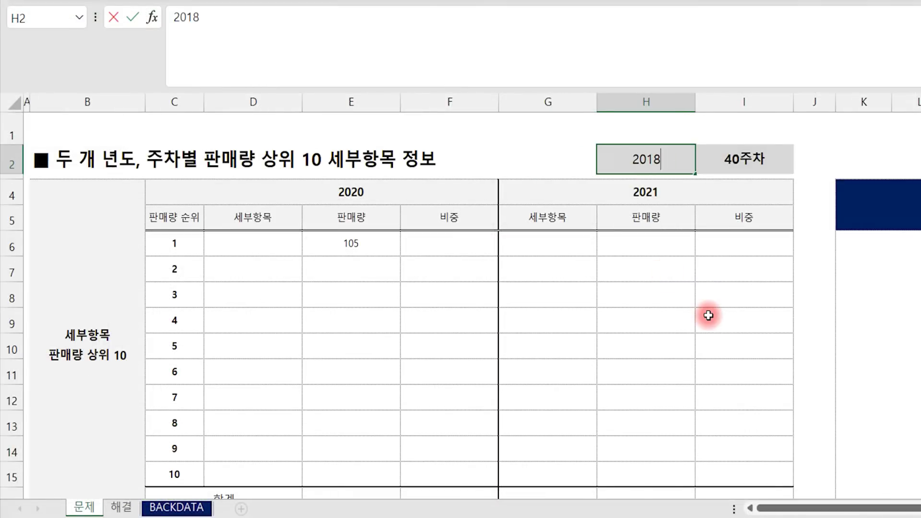
key("Return")
key("Up")
key("Right")
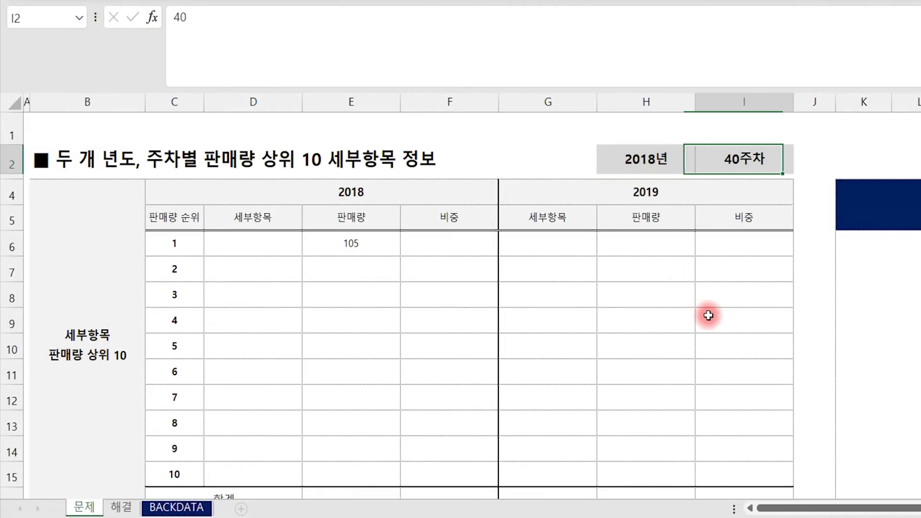
type("3")
key("ctrl+Return")
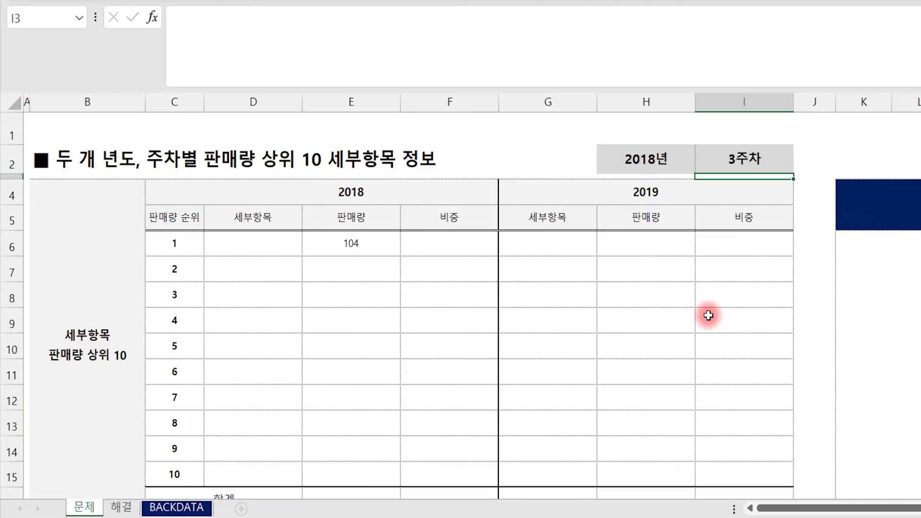
left_click(631, 157)
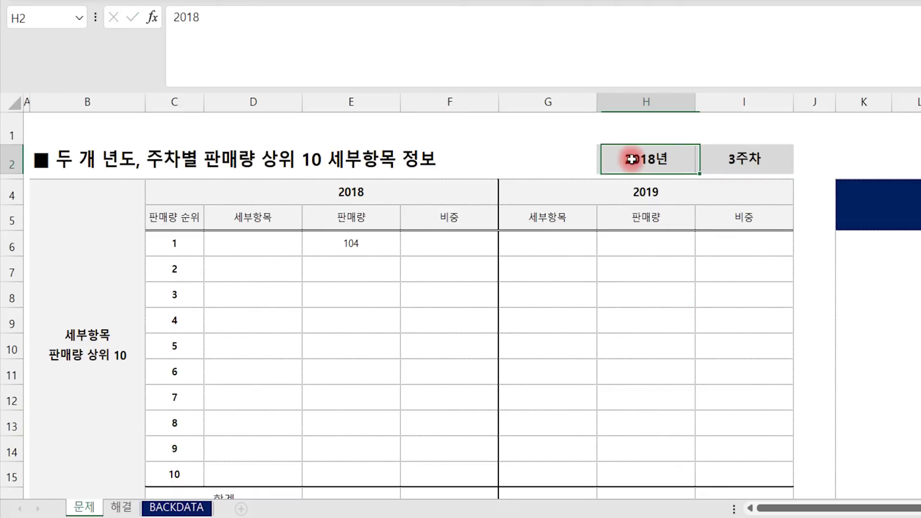
left_click(725, 158)
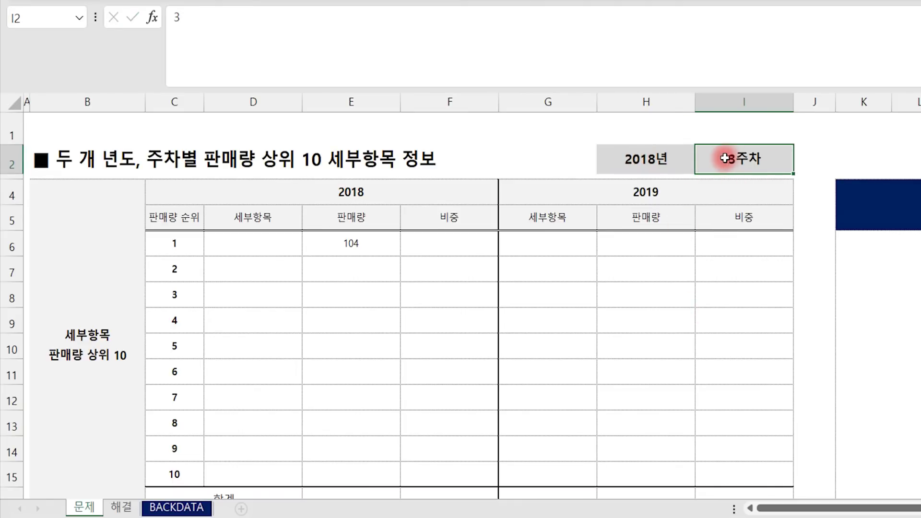
- Fill the E6 sales formula down through E15 for all ten ranks
left_click(370, 247)
left_click_drag(400, 256, 387, 478)
left_click(416, 477)
left_click(468, 438)
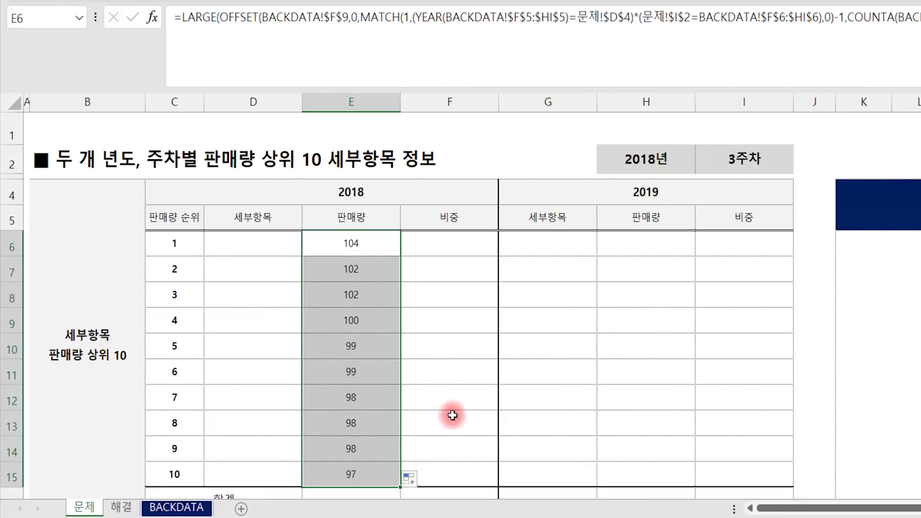
- Review the 2018 sales results for ranks 1 to 4 in column E of the report
left_click(454, 302)
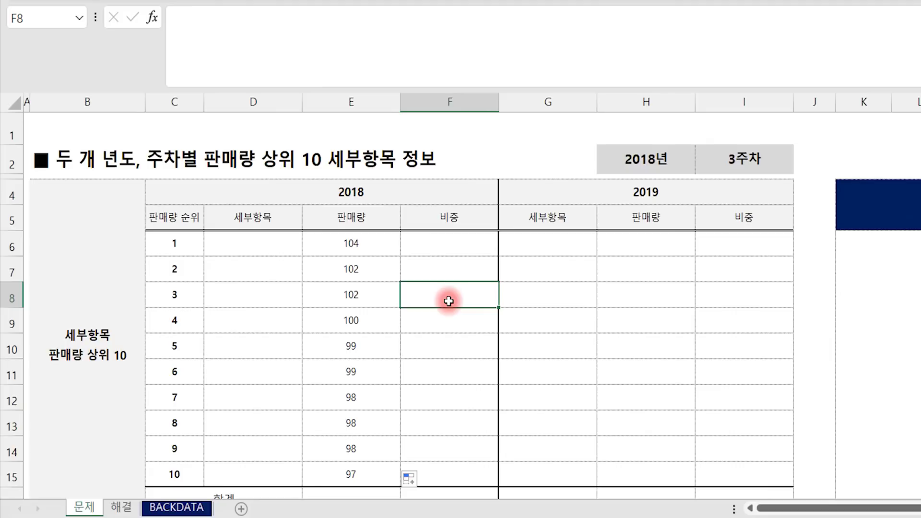
left_click(366, 243)
left_click(367, 271)
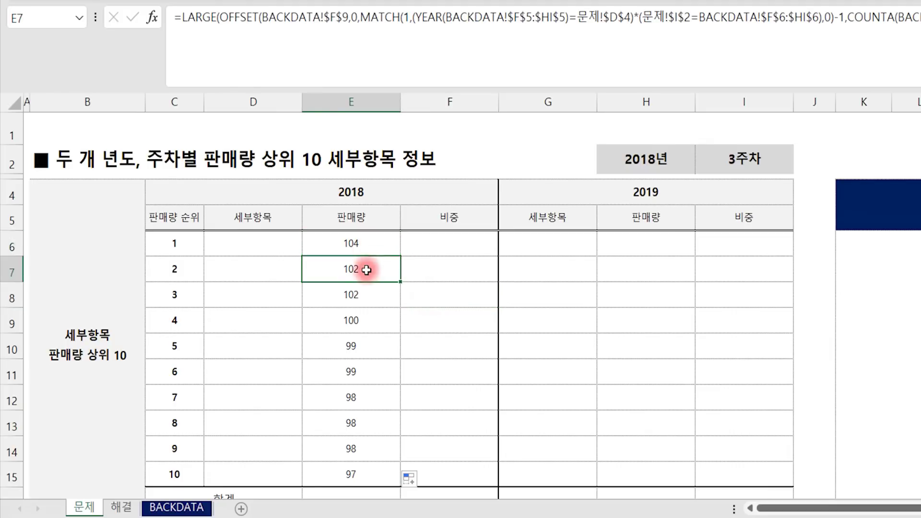
left_click(377, 296)
left_click(370, 319)
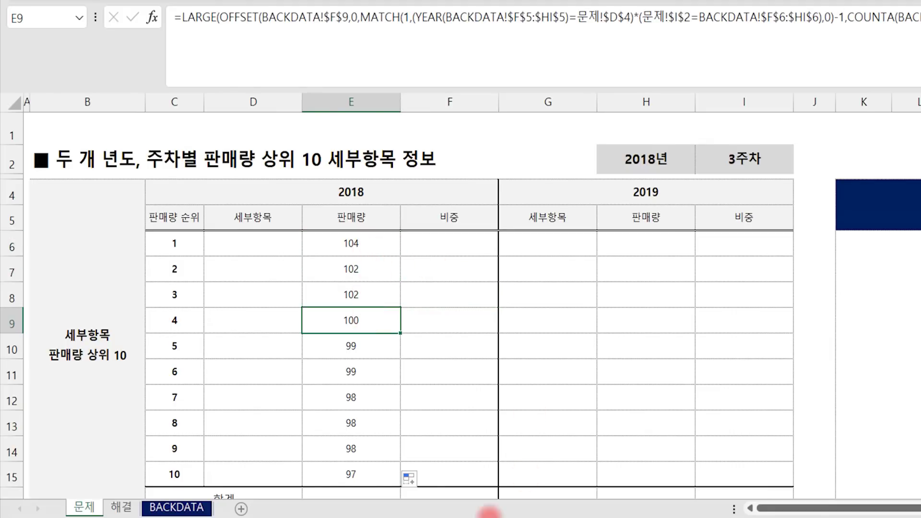
- Turn on filters for the grand total row 8 of the BACKDATA sheet
left_click(180, 507)
left_click(395, 263)
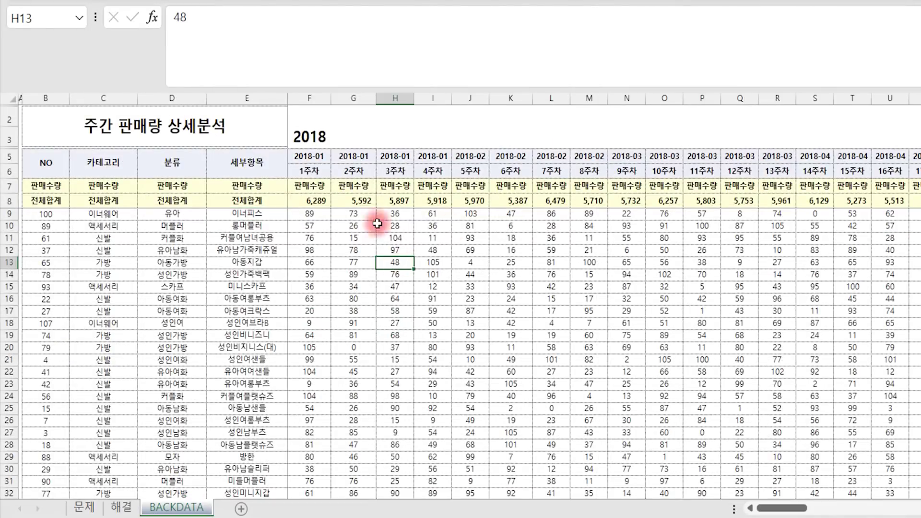
left_click(397, 98)
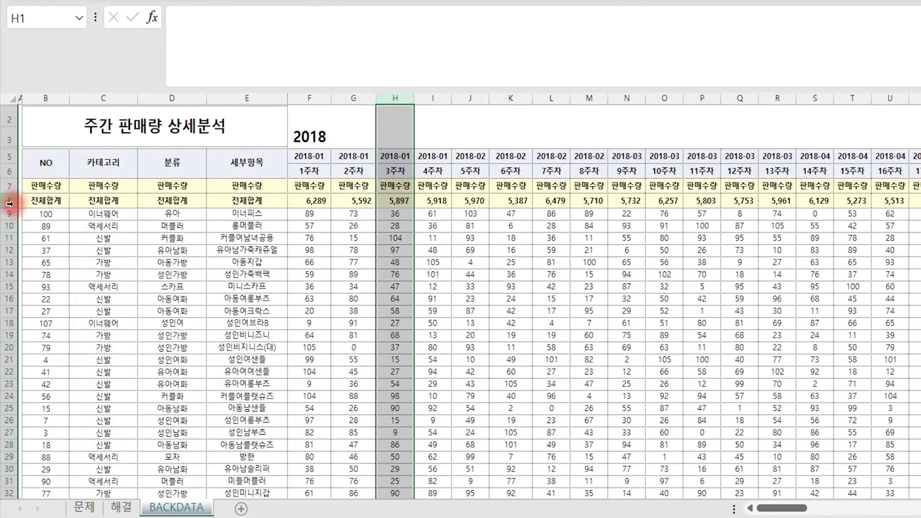
left_click(7, 201)
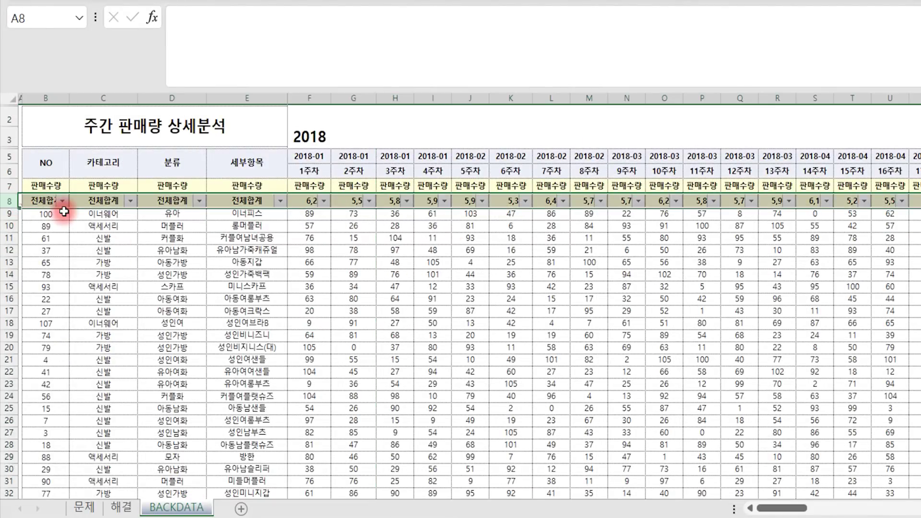
key("ctrl+shift+l")
- Sort the BACKDATA rows by the 2018 week 3 sales column in descending order
left_click(439, 287)
left_click(407, 201)
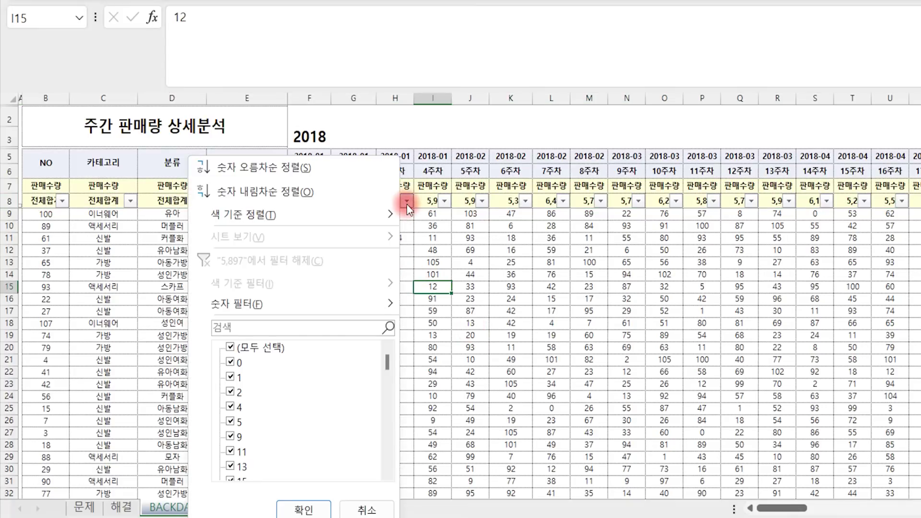
left_click(290, 192)
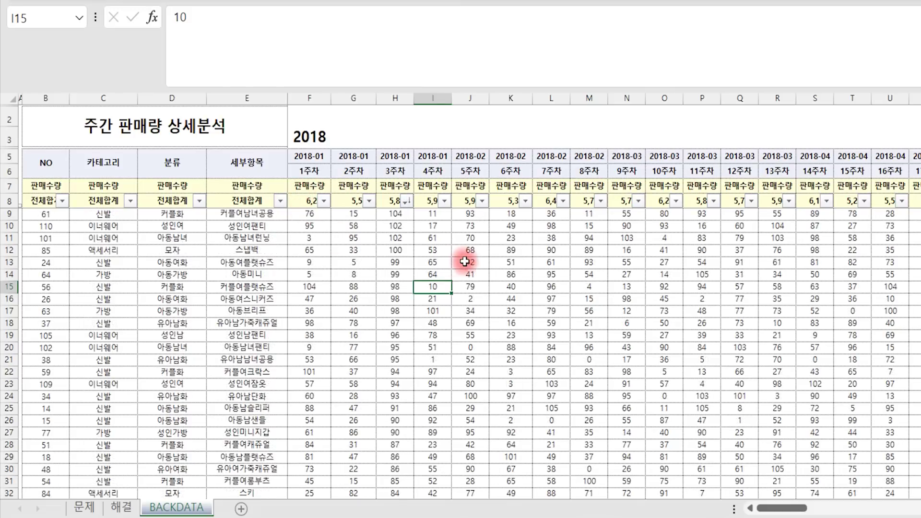
left_click(468, 262)
- Examine the highest week 3 sales figures in BACKDATA from H9 down to H15
left_click(396, 215)
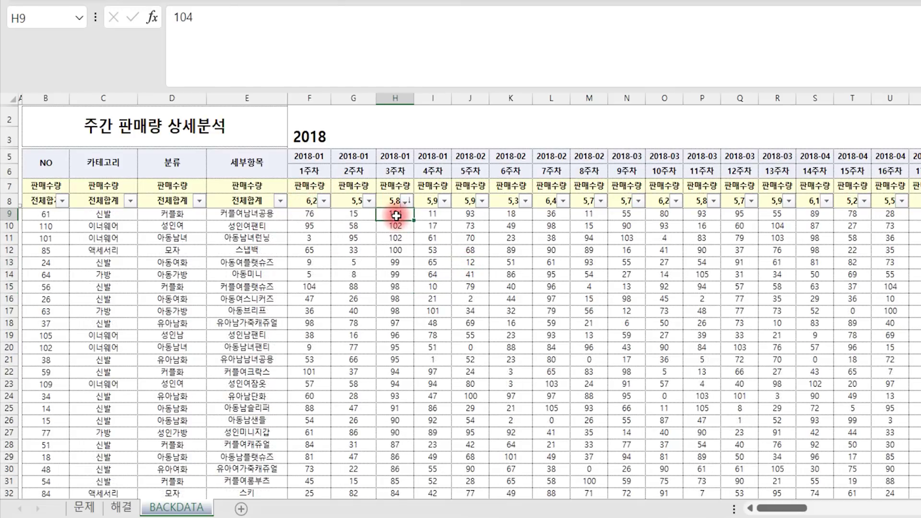
left_click(397, 226)
left_click(399, 238)
left_click(401, 250)
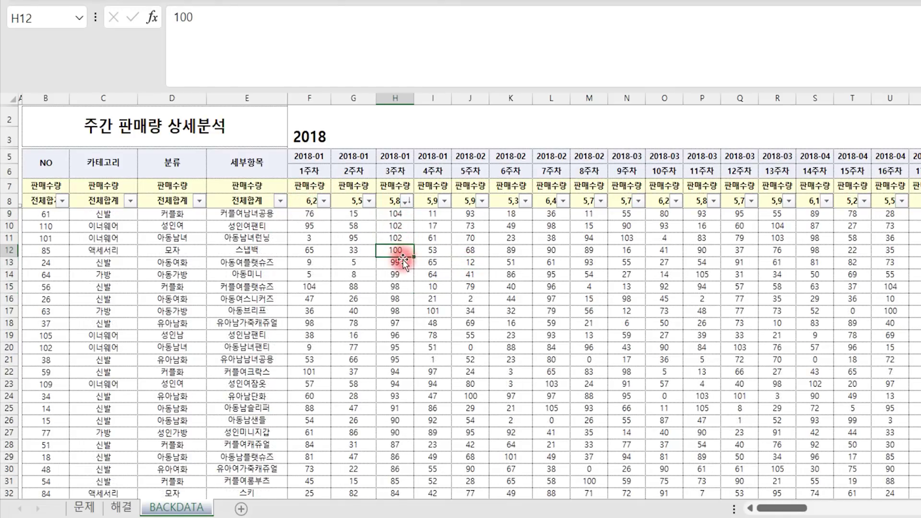
left_click(397, 273)
left_click(397, 286)
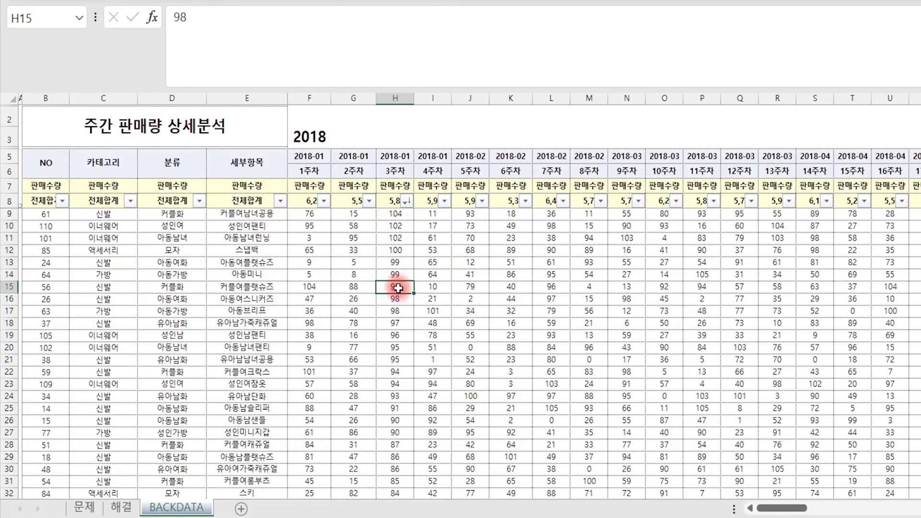
- Compare the 2018 sales for ranks 1 to 9 on the 문제 sheet with the sorted week 3 source figures
left_click(89, 513)
left_click(376, 247)
left_click(366, 267)
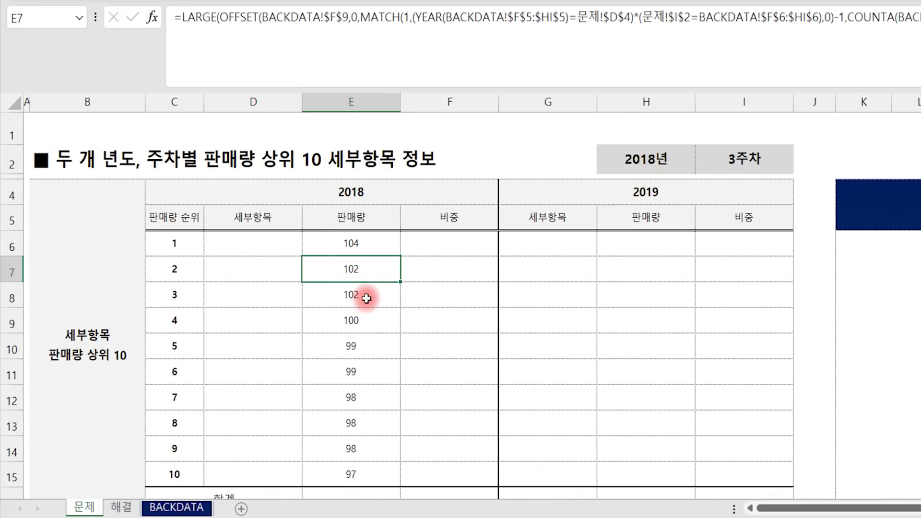
left_click(367, 299)
left_click(368, 321)
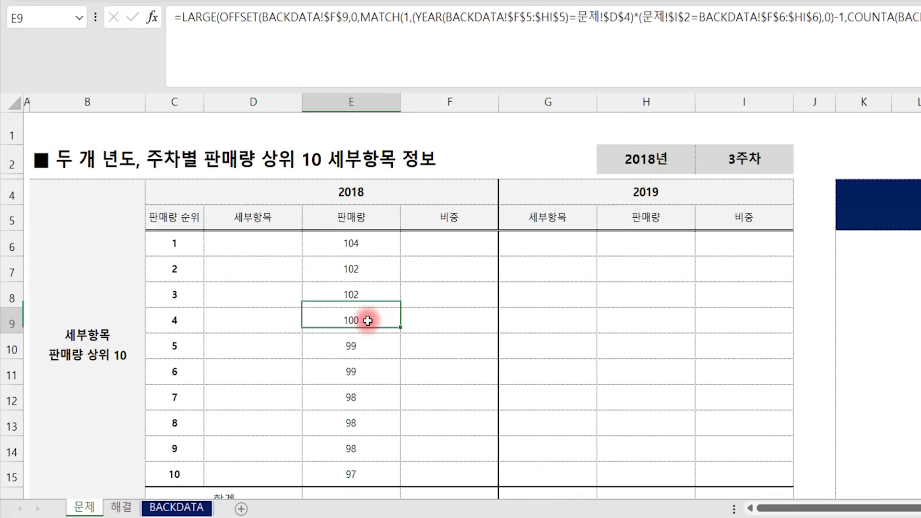
left_click(367, 346)
left_click(369, 373)
left_click_drag(370, 397, 370, 440)
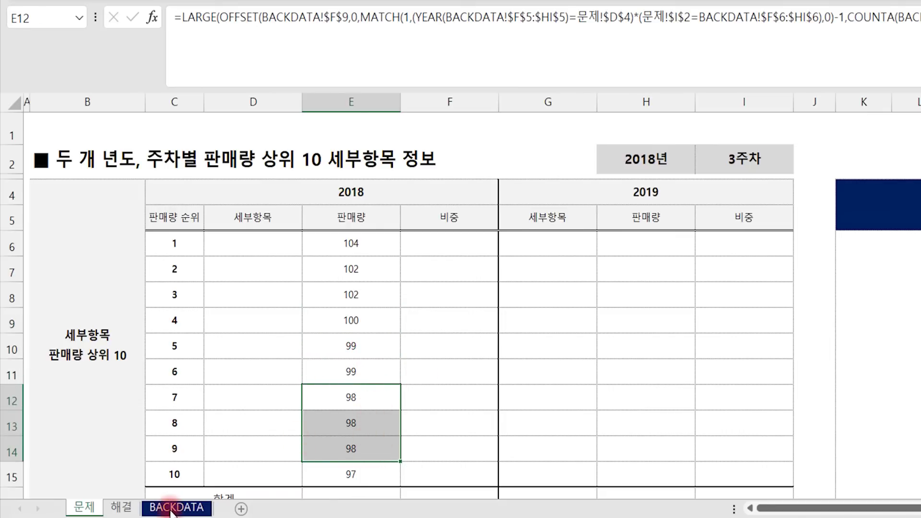
- Check the matching source values for ranks 7 to 9 in BACKDATA H15:H17
left_click(176, 507)
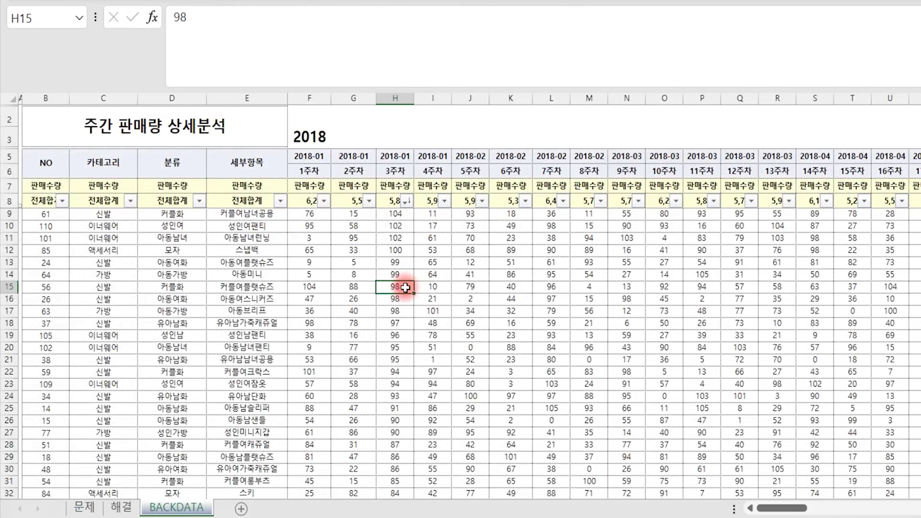
left_click_drag(405, 287, 402, 303)
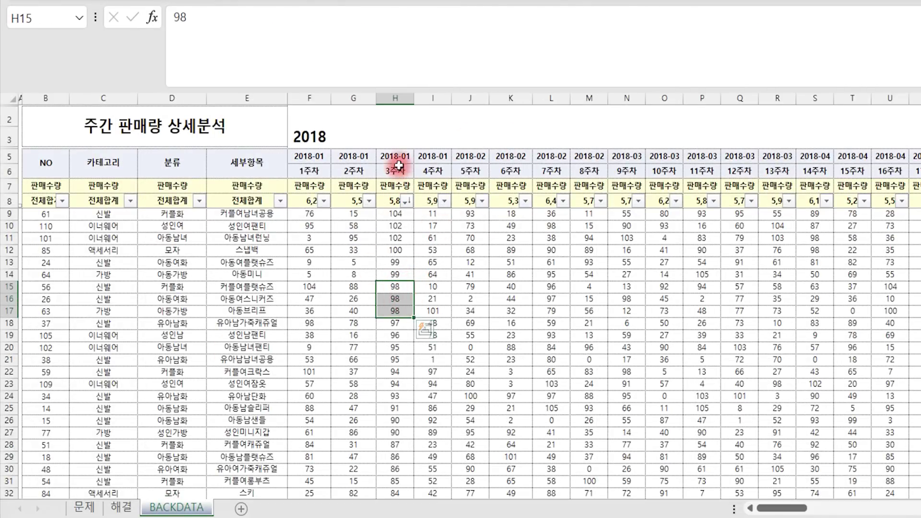
left_click(401, 262)
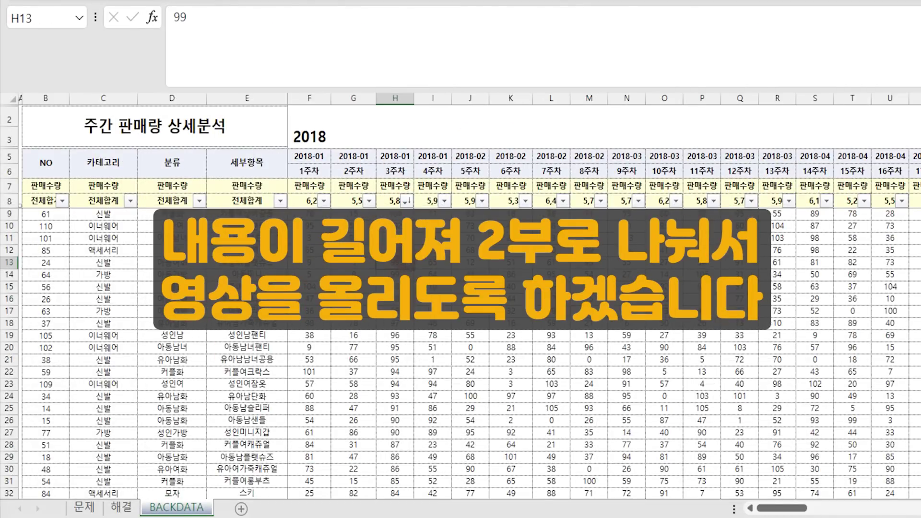